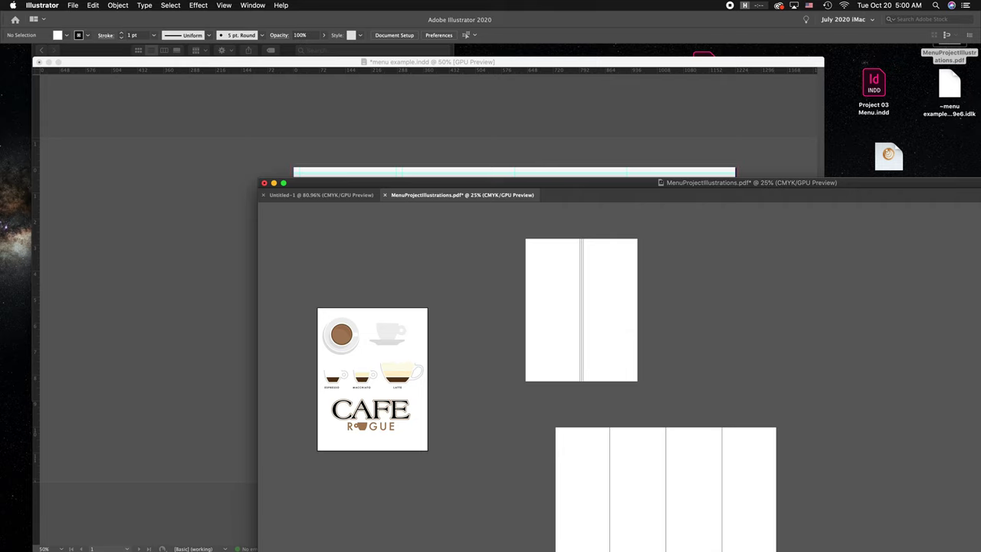
Switch to InDesign and narrow the menu example.indd window to uncover the files on the desktop.
key("super+Tab")
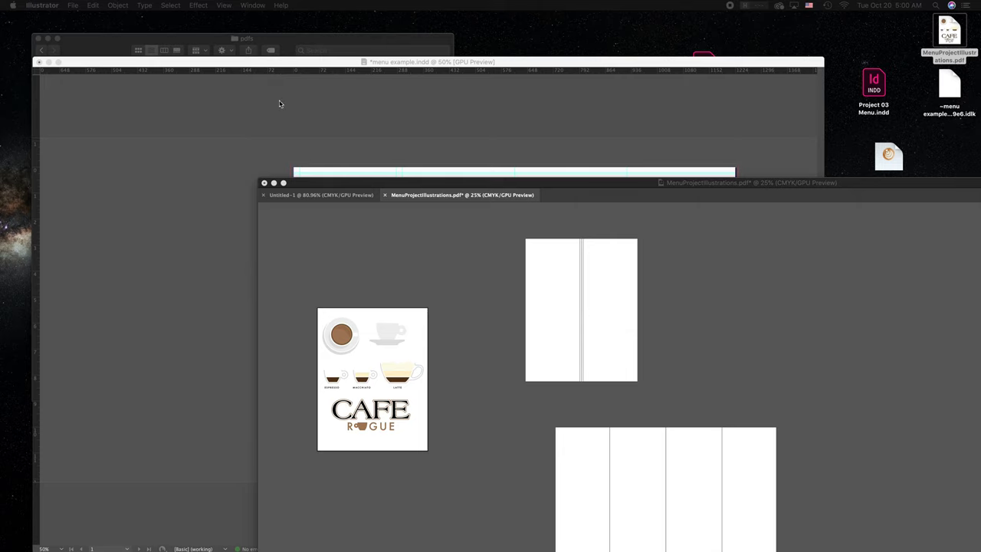
left_click(203, 219)
left_click_drag(362, 339, 337, 419)
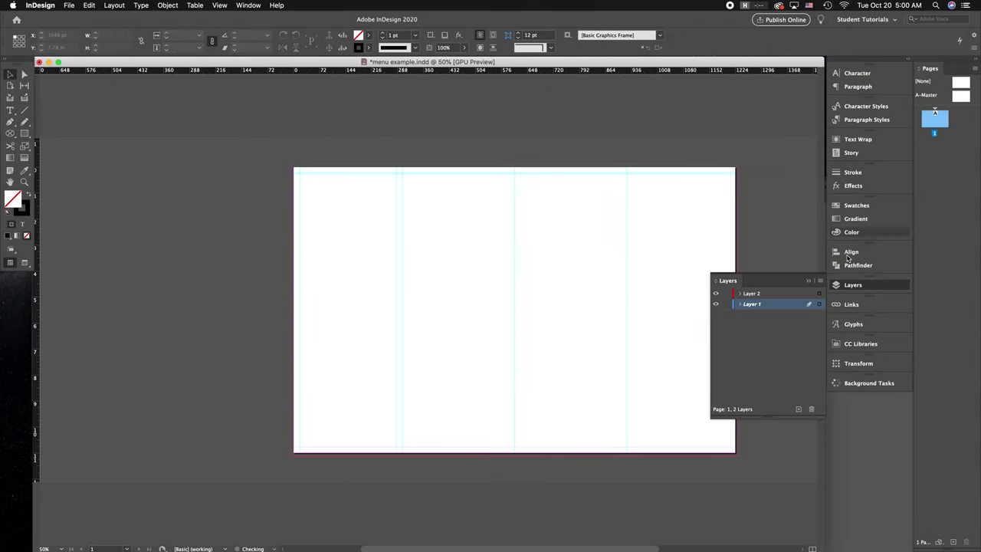
left_click_drag(823, 62, 539, 74)
Minimize the Illustrator artwork window and return to menu example.indd with the whole page in view.
left_click(669, 228)
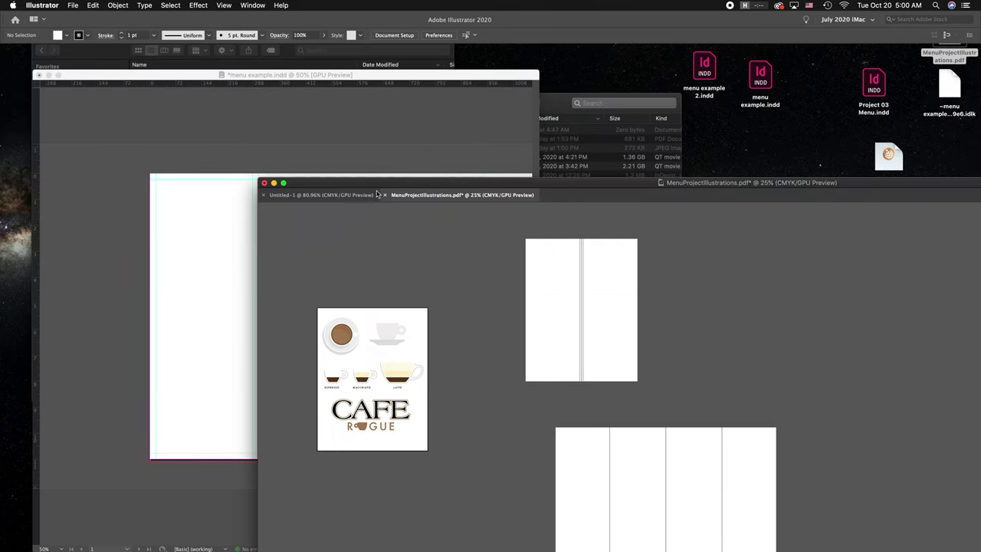
left_click(274, 183)
left_click(426, 285)
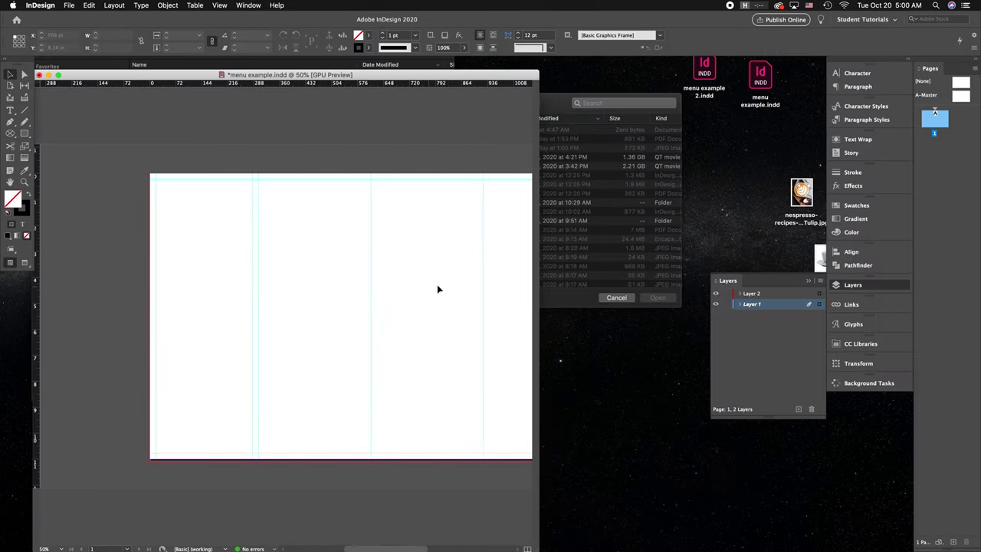
scroll(438, 291, "right", 3)
scroll(389, 229, "right", 2)
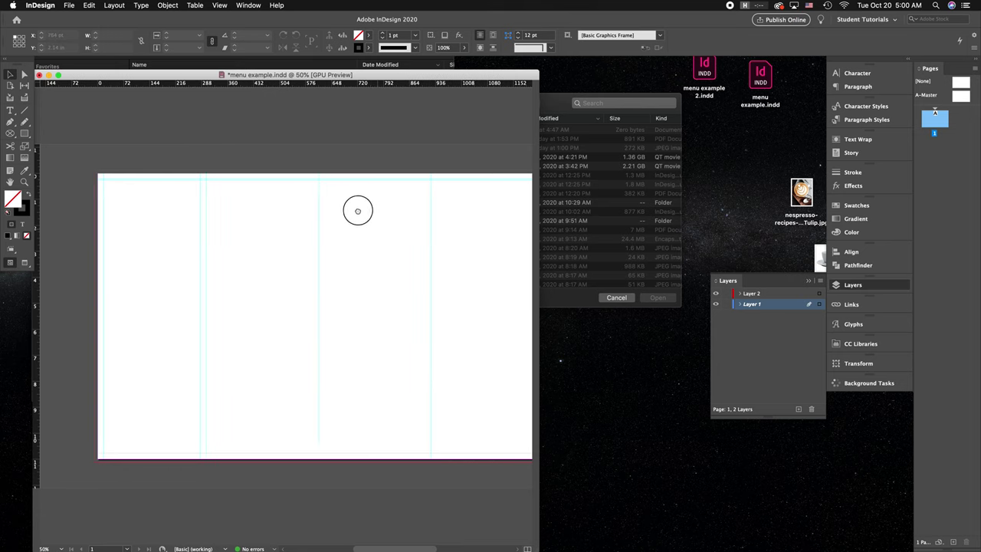
Move the nespresso-recipes-Latte-Art-Tulip.jpg icon and the untitled folder slightly apart from the other desktop files.
left_click(636, 426)
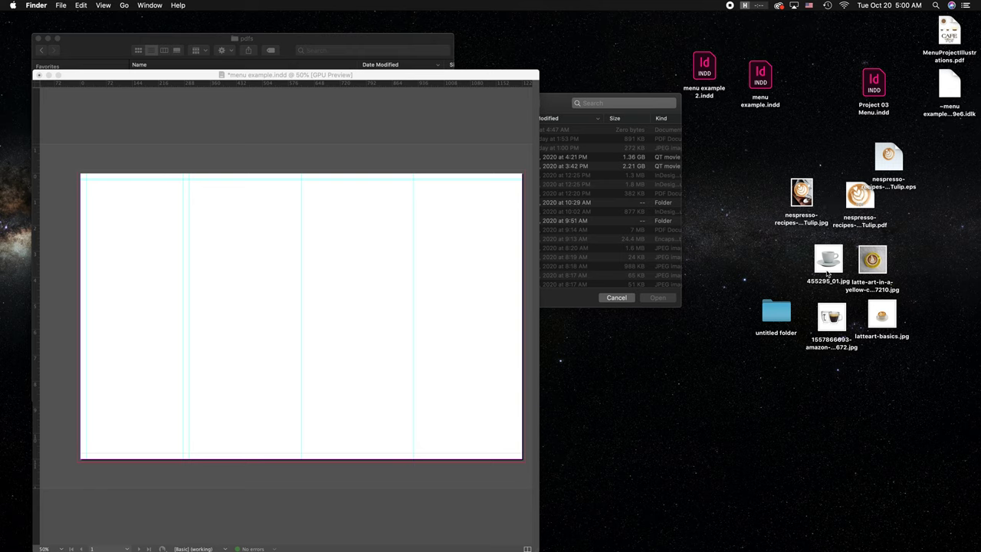
left_click_drag(811, 193, 787, 194)
left_click_drag(773, 306, 748, 307)
left_click(785, 239)
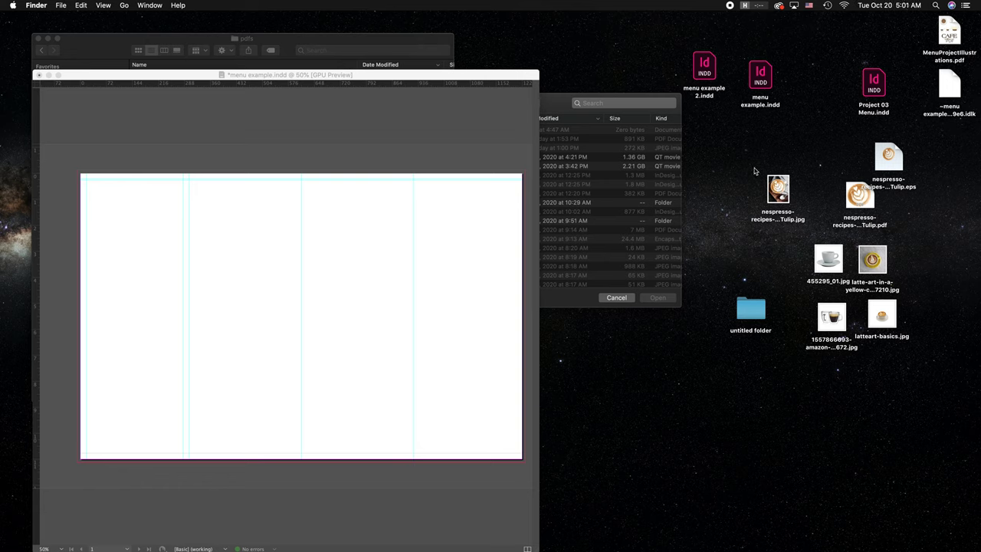
Place nespresso-recipes-Latte-Art-Tulip.jpg from the desktop onto the page in a drawn frame about 146 pt wide.
left_click_drag(787, 187, 249, 249)
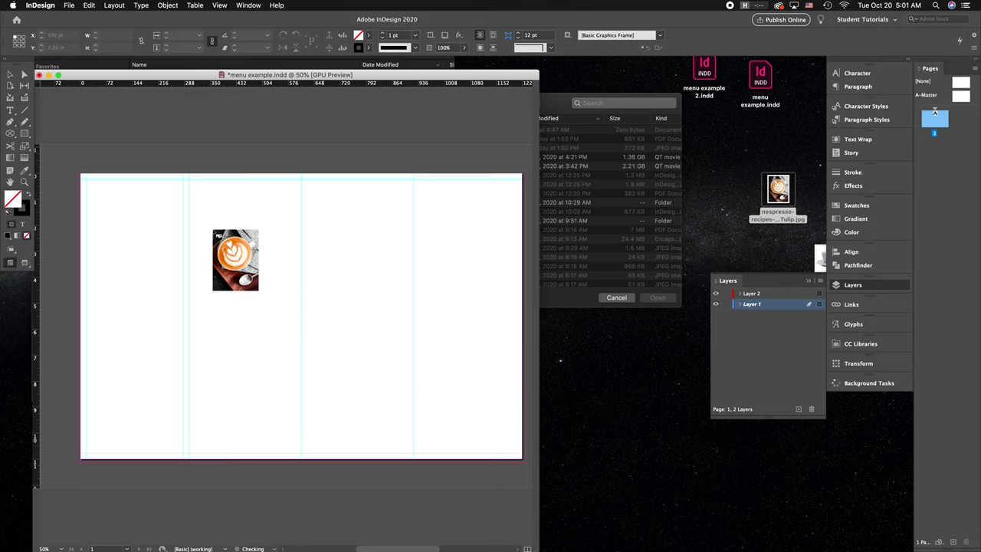
left_click(208, 221)
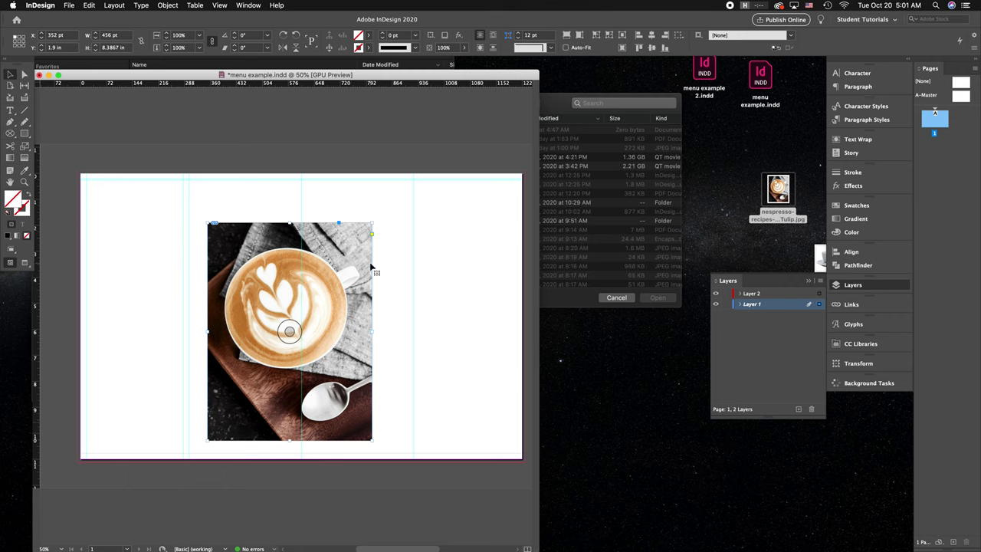
key("super+z")
left_click_drag(187, 196, 366, 394)
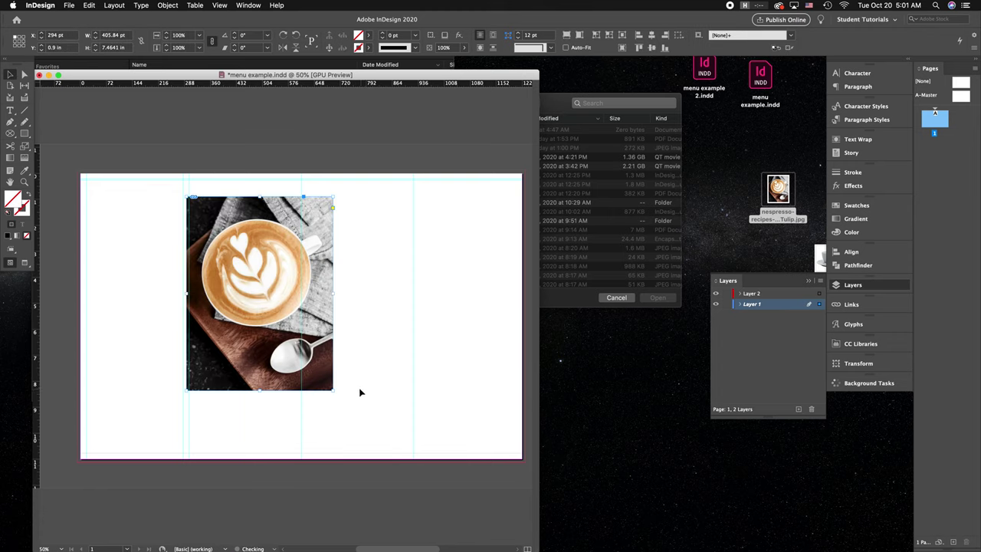
key("super+z")
left_click_drag(227, 212, 280, 282)
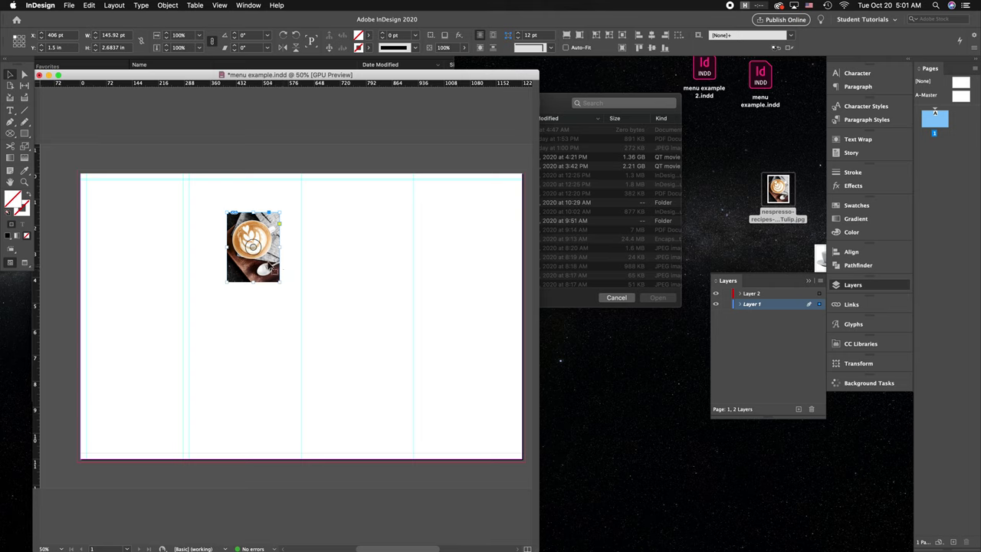
Crop the image frame to about 112 pt by 2.25 in and enlarge the picture inside it.
mouse_move(280, 282)
left_mouse_down()
mouse_move(311, 320)
mouse_move(267, 271)
left_mouse_up()
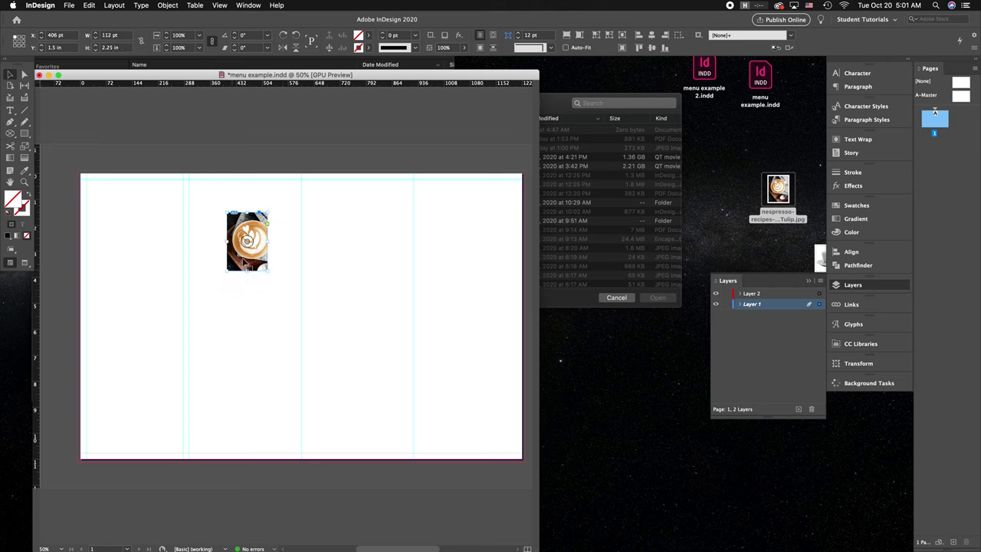
left_click(247, 241)
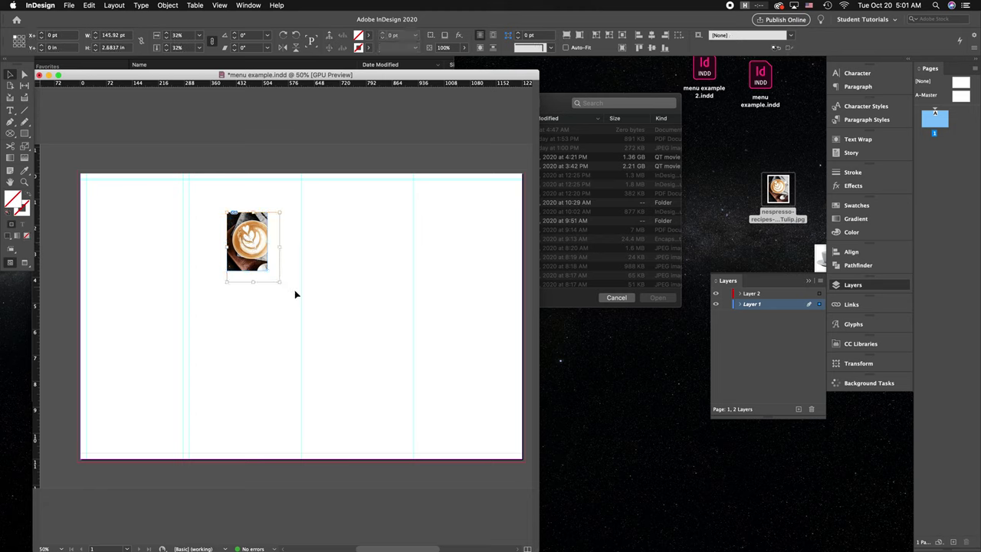
left_click_drag(281, 283, 329, 324)
left_click(361, 322)
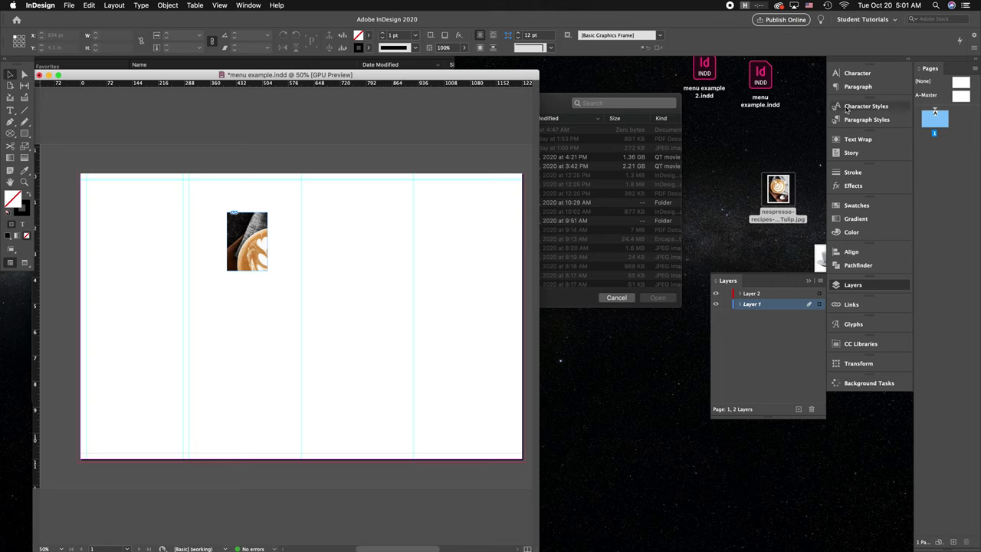
Open the link info of the placed tulip JPG and examine its actual and effective PPI.
left_click(869, 307)
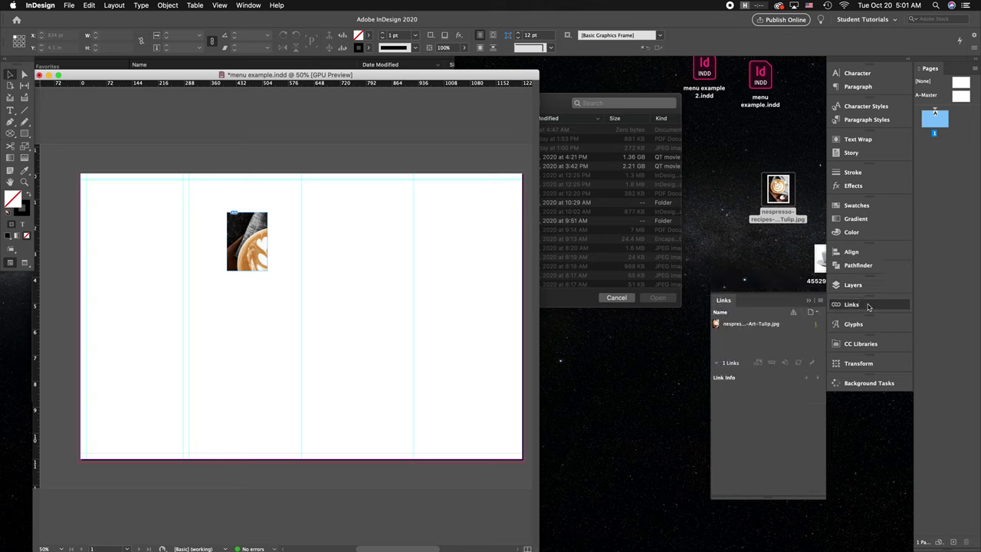
left_click(741, 325)
scroll(765, 461, "down", 1)
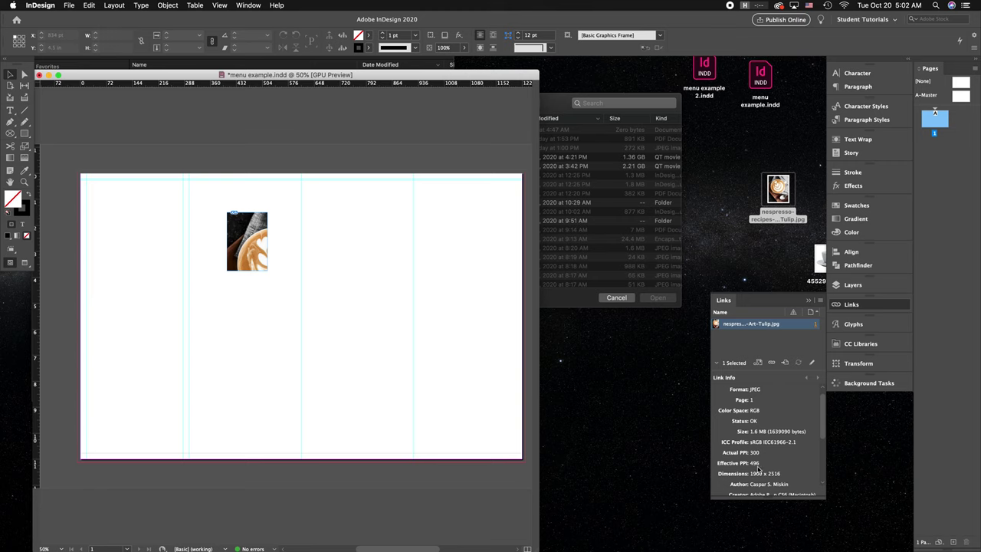
Enlarge the cropped image's frame to about 230 pt by 4.68 in, then delete the image.
left_click(261, 263)
left_click_drag(267, 269, 310, 334)
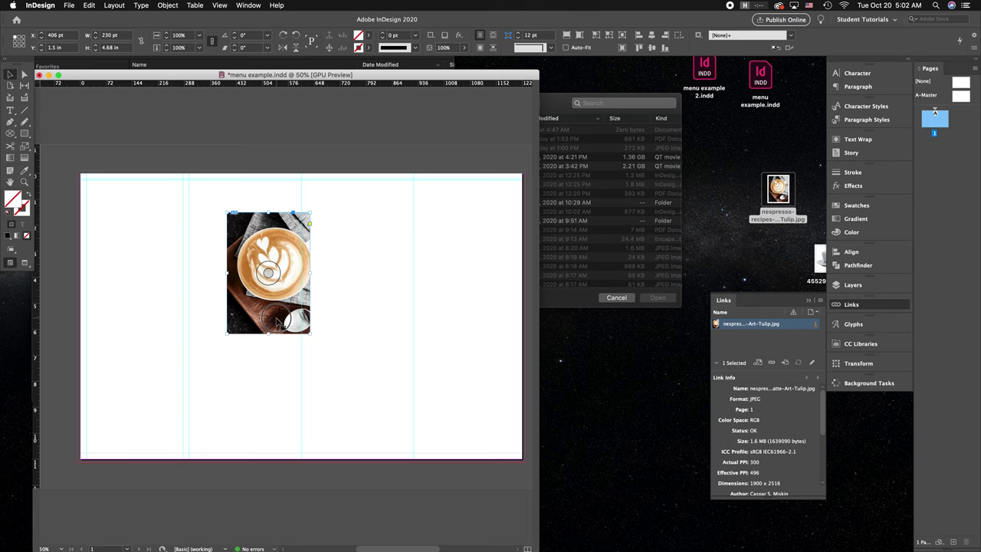
key("Delete")
Place the tulip JPG at actual size, scale the picture inside its frame to about 161%, and remove it.
left_click_drag(778, 192, 215, 205)
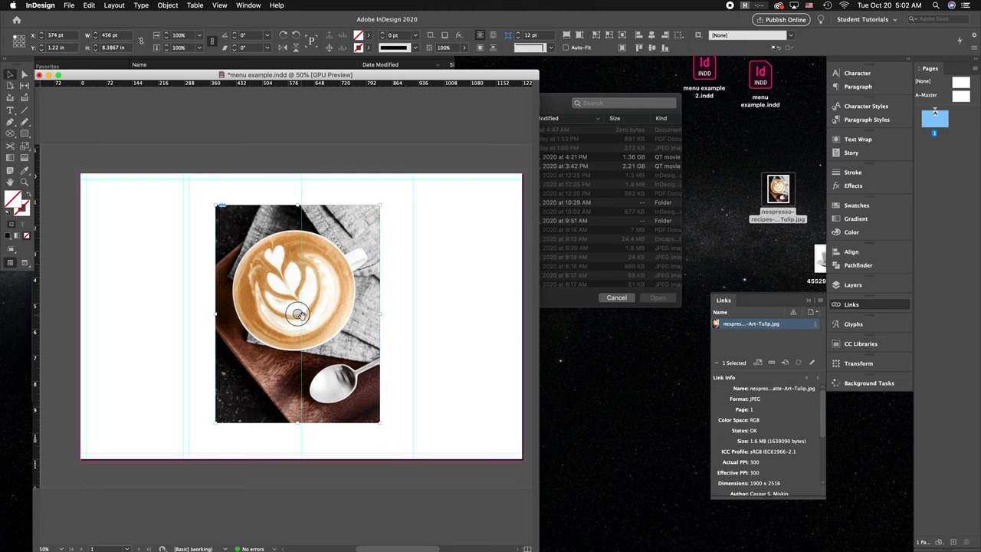
left_click_drag(382, 420, 479, 517)
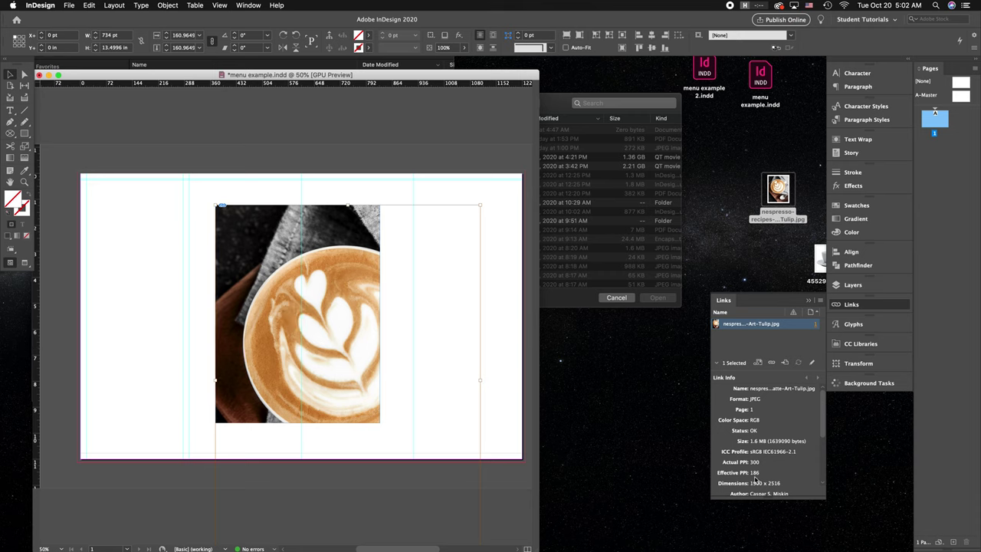
left_click(311, 131)
key("super+z")
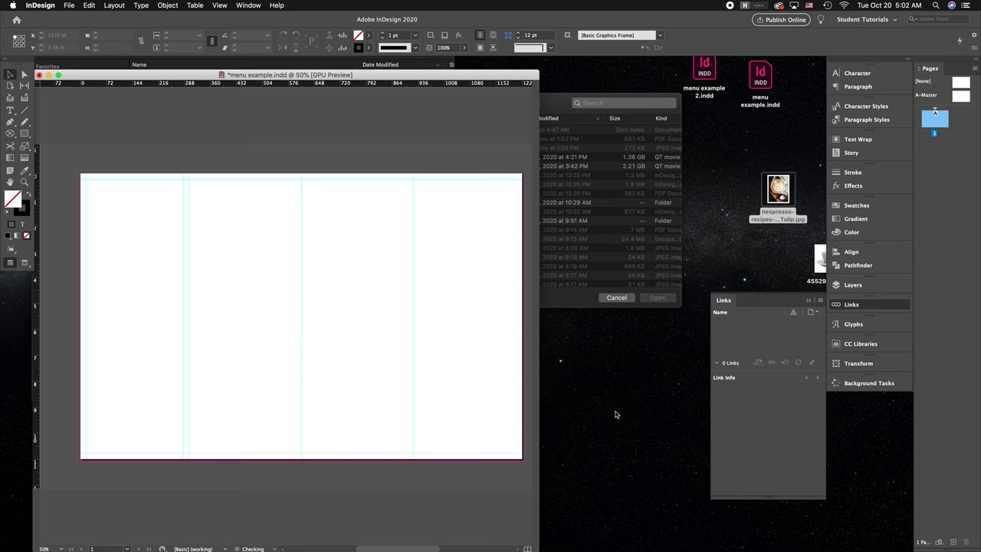
Place nespresso-recipes-Latte-Art-Tulip.jpg from the desktop on the empty page at 100% size.
left_click(613, 411)
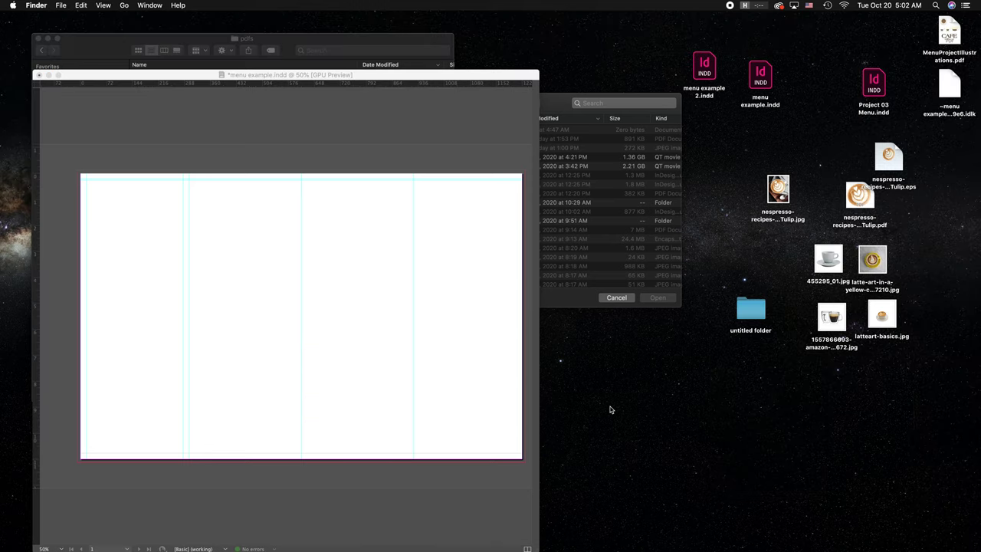
left_click_drag(777, 192, 214, 206)
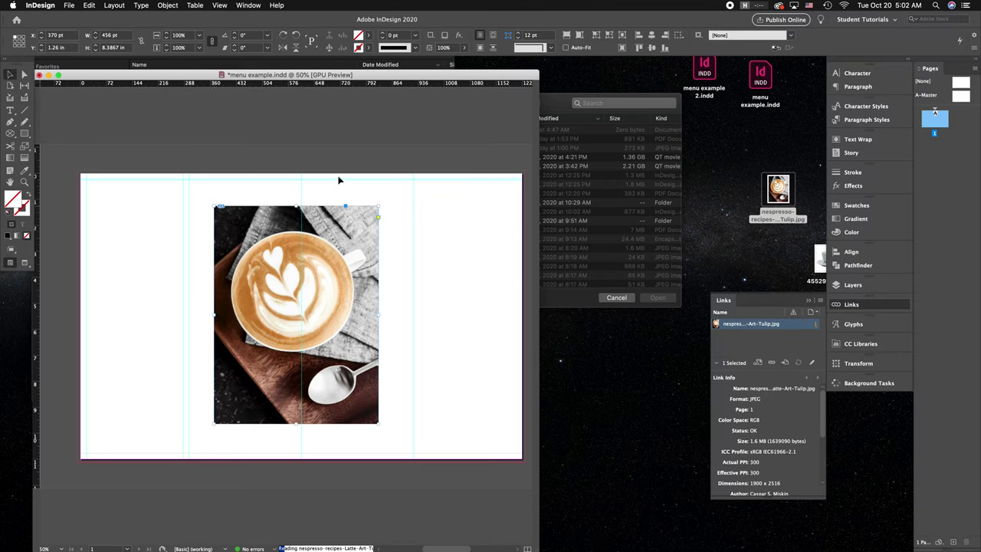
left_click(778, 213)
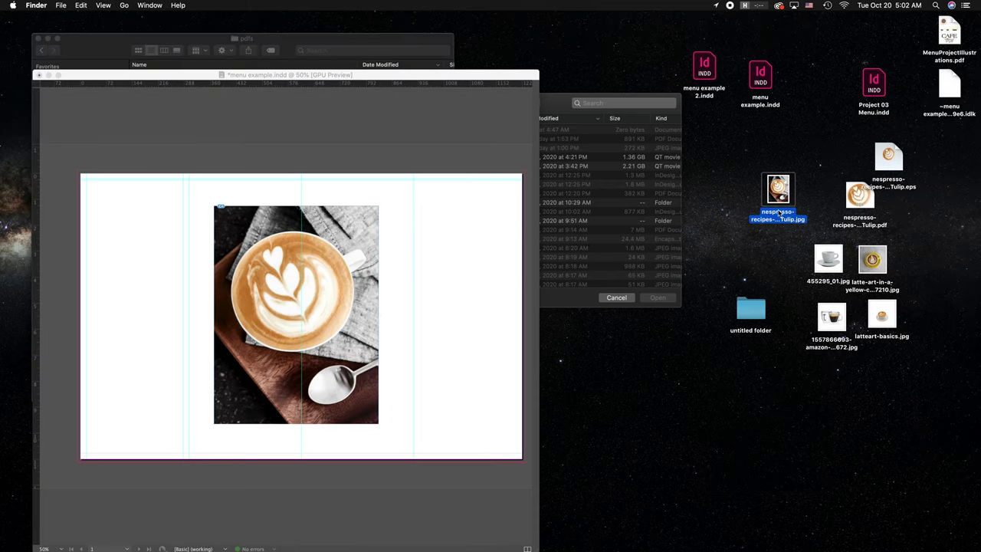
left_click(793, 153)
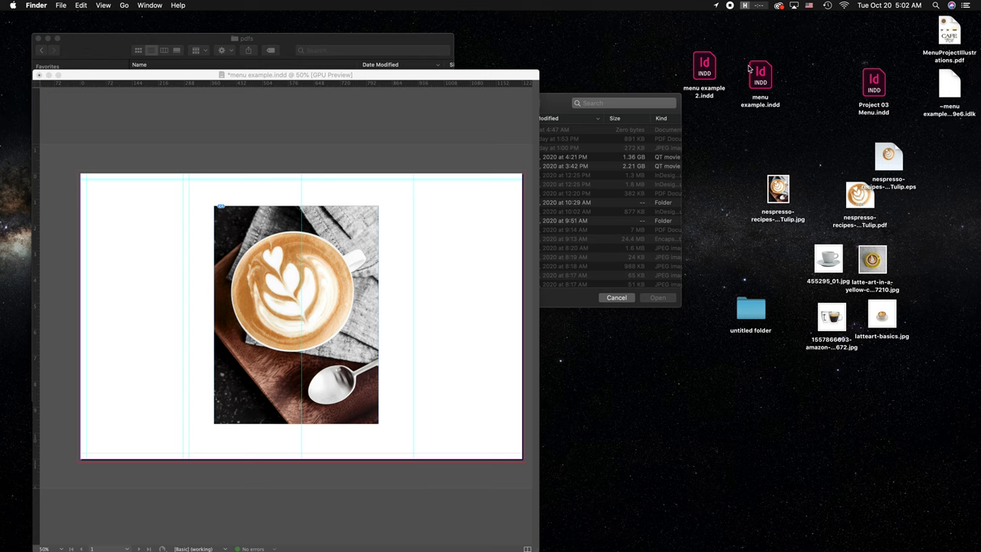
Shift the menu example.indd icon aside on the desktop and move the tulip JPG file into the untitled folder.
left_click_drag(762, 82, 801, 84)
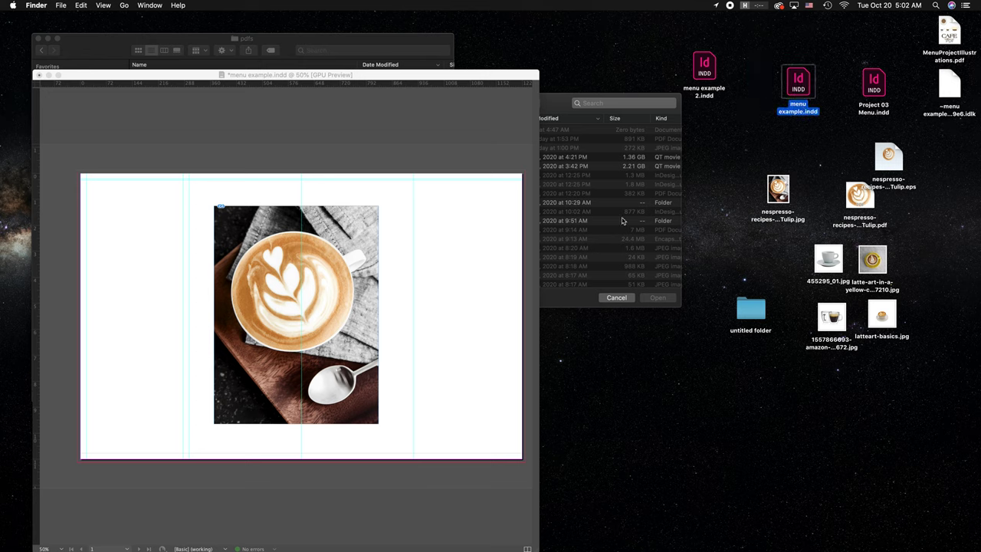
left_click_drag(779, 192, 758, 316)
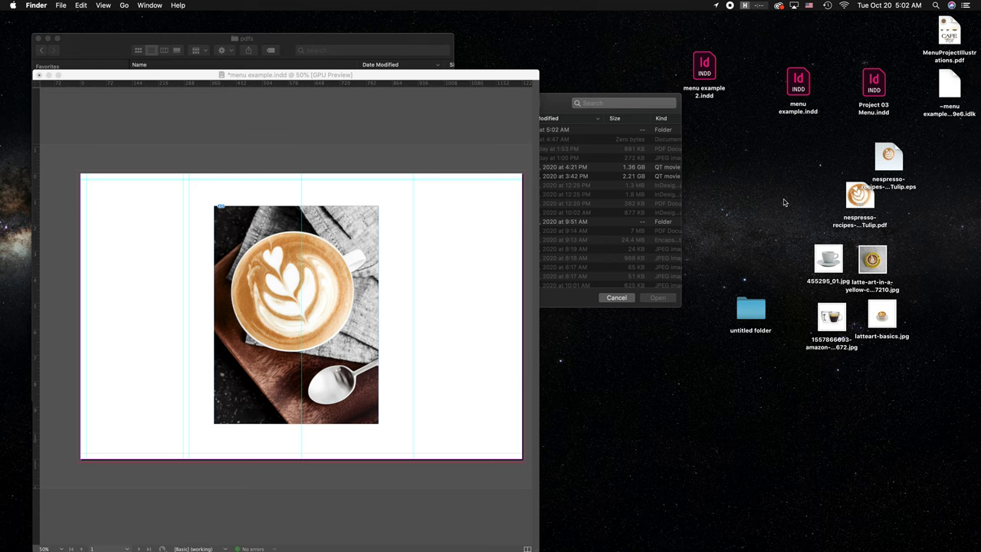
left_click(403, 143)
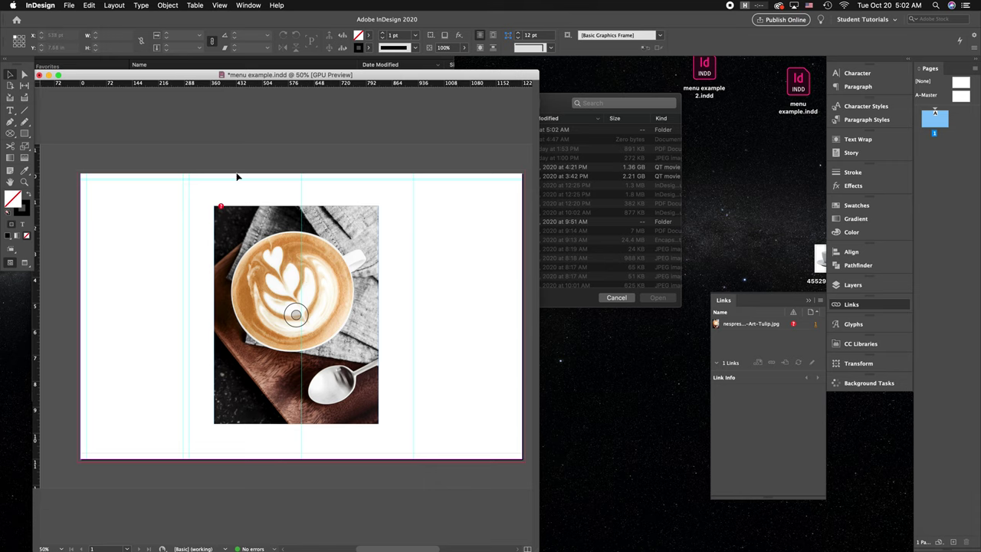
Reposition the document window, select the placed image, and examine its link status, resolution and file path.
left_click_drag(198, 76, 255, 62)
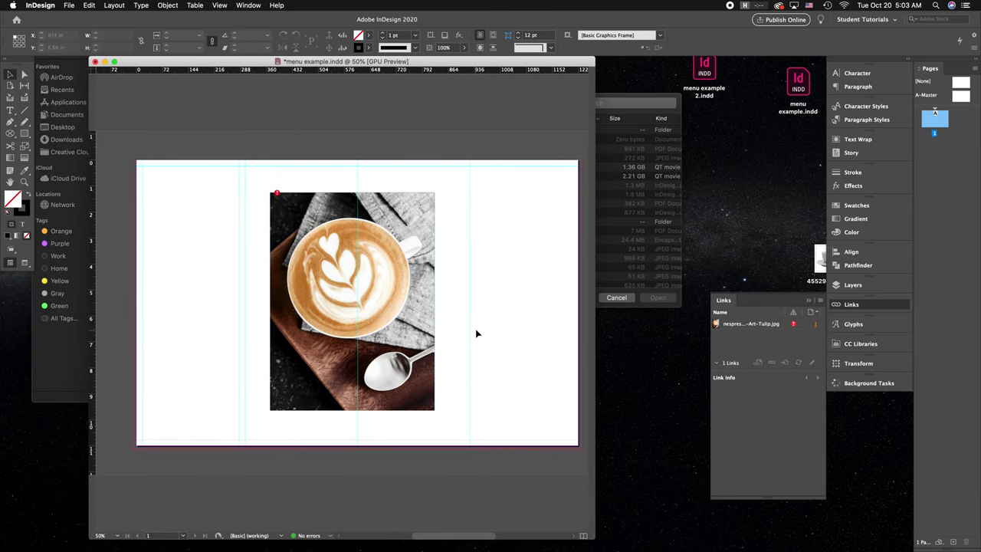
left_click(418, 322)
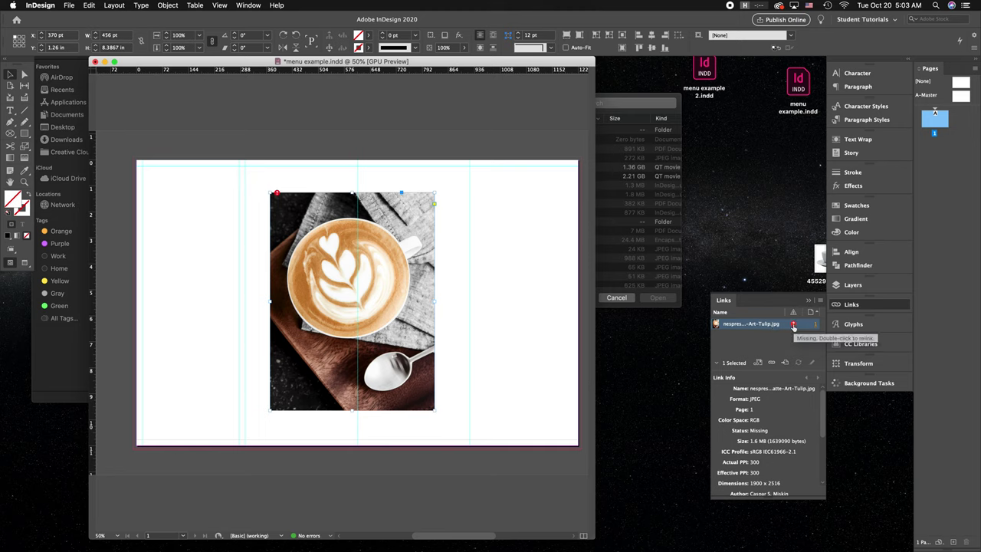
scroll(776, 434, "down", 5)
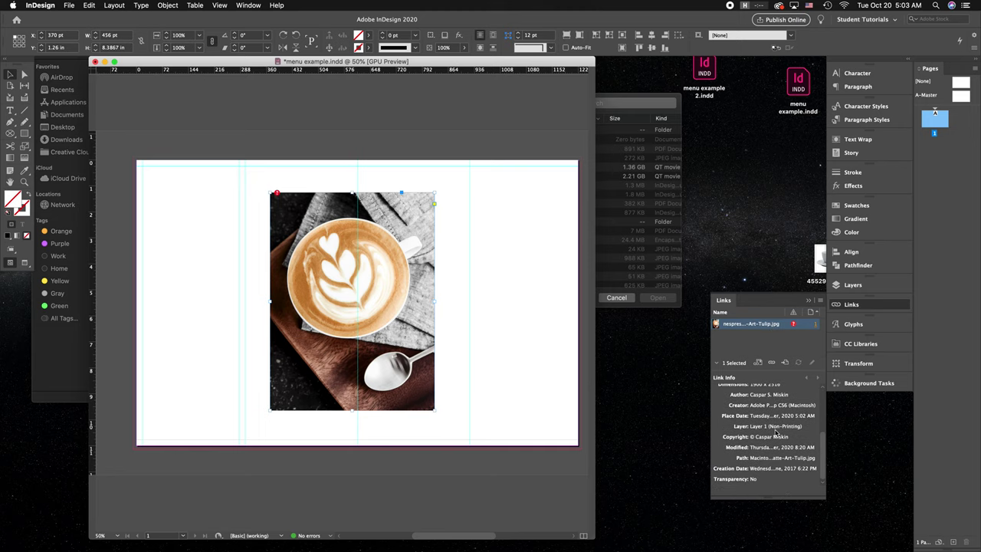
scroll(769, 438, "up", 5)
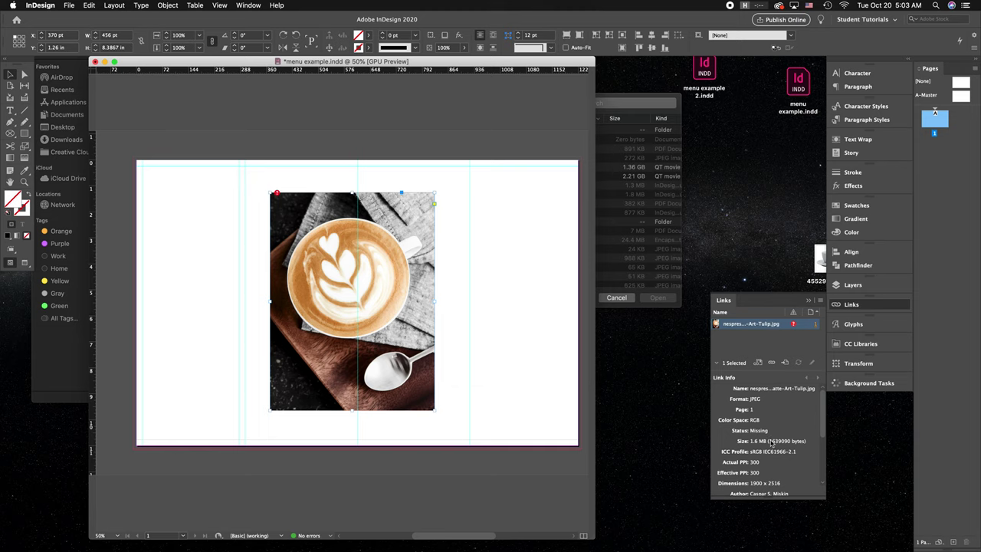
scroll(769, 479, "down", 5)
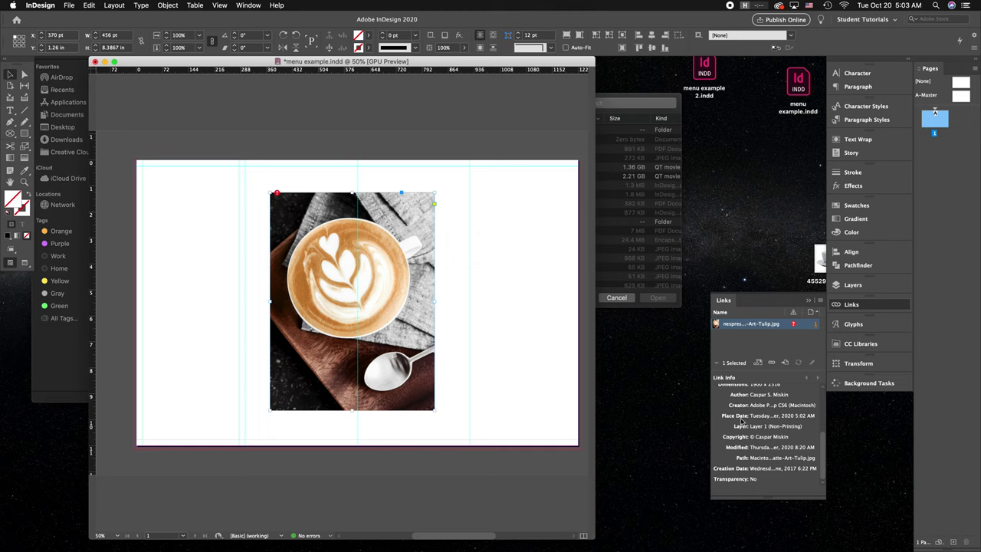
Move the tulip JPG file from the untitled folder back to the desktop and return to the InDesign document.
left_click(741, 230)
double_click(750, 309)
left_click_drag(179, 86, 721, 215)
left_click(47, 48)
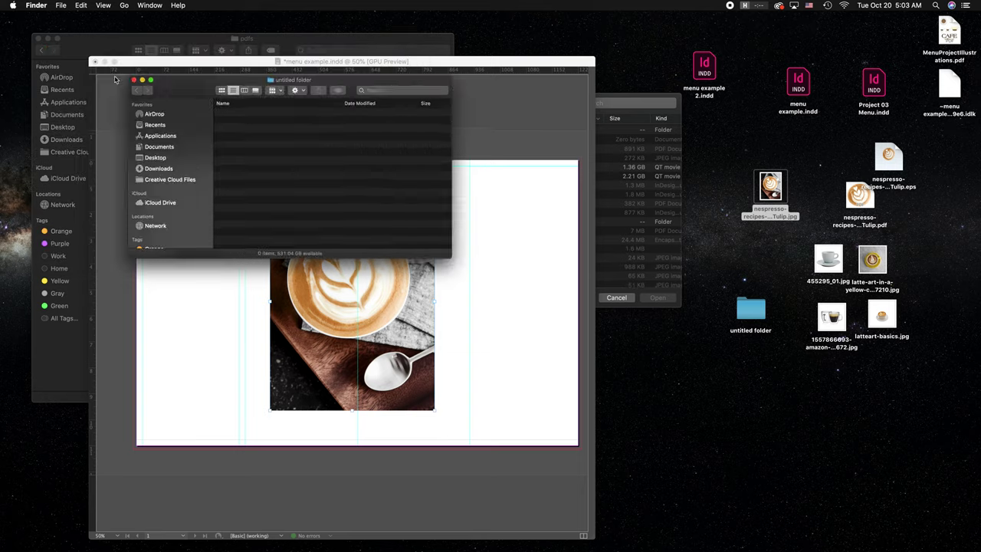
left_click(499, 246)
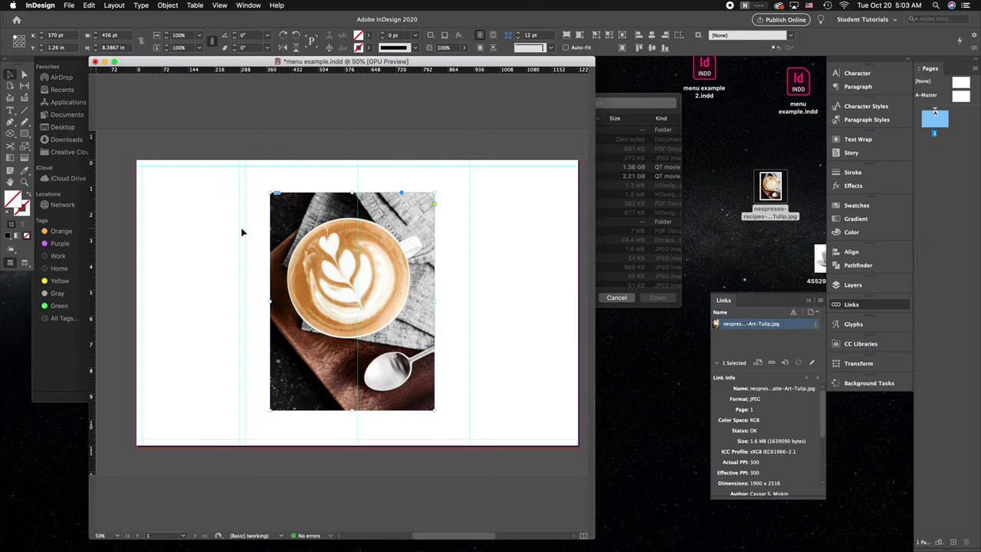
Delete the placed latte image from the page.
left_click(313, 171)
left_click(324, 237)
key("Delete")
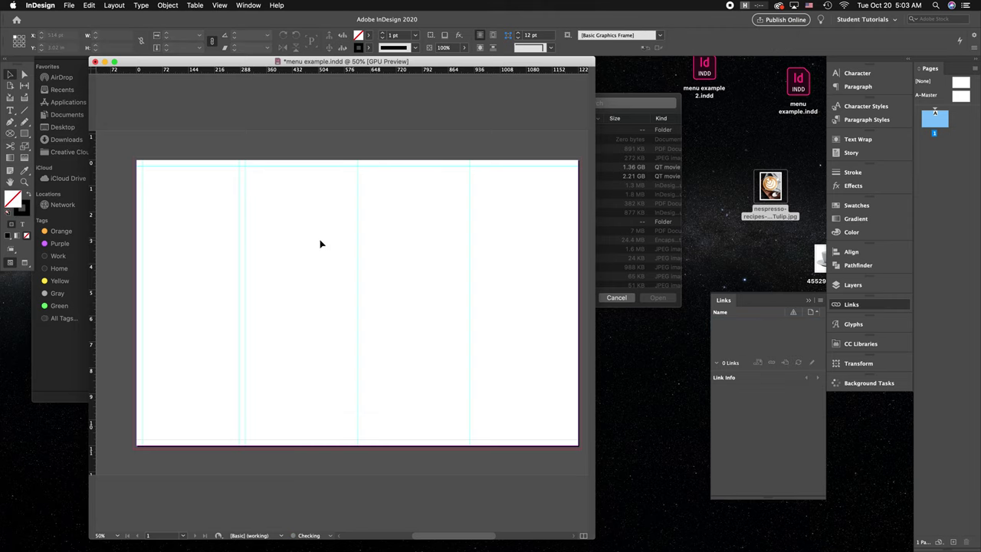
Switch to Illustrator and bring the coffee cup illustration from MenuProjectIllustrations.pdf onto the InDesign menu page.
mouse_move(469, 545)
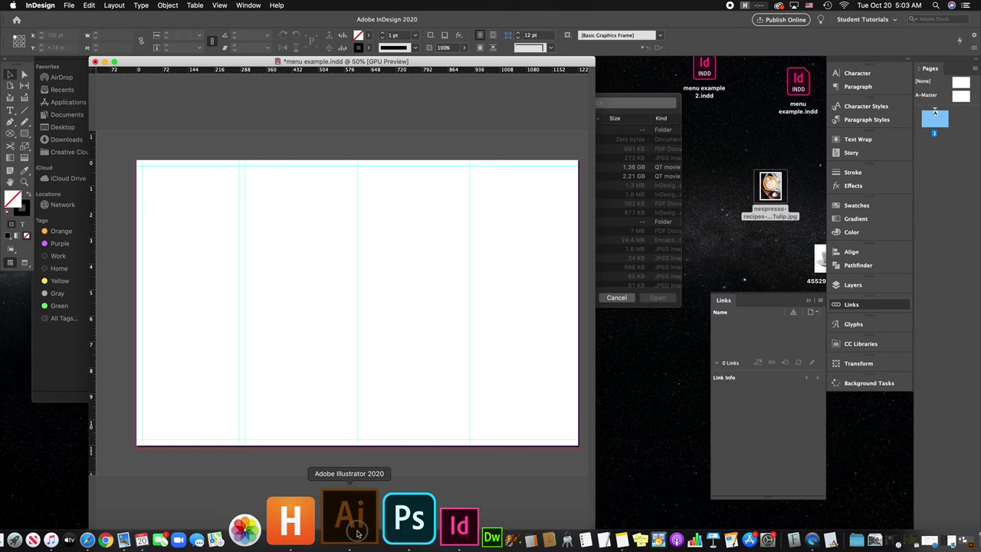
left_click(355, 528)
left_click_drag(469, 188, 733, 87)
left_click(617, 253)
left_click_drag(565, 257, 330, 245)
left_click(453, 185)
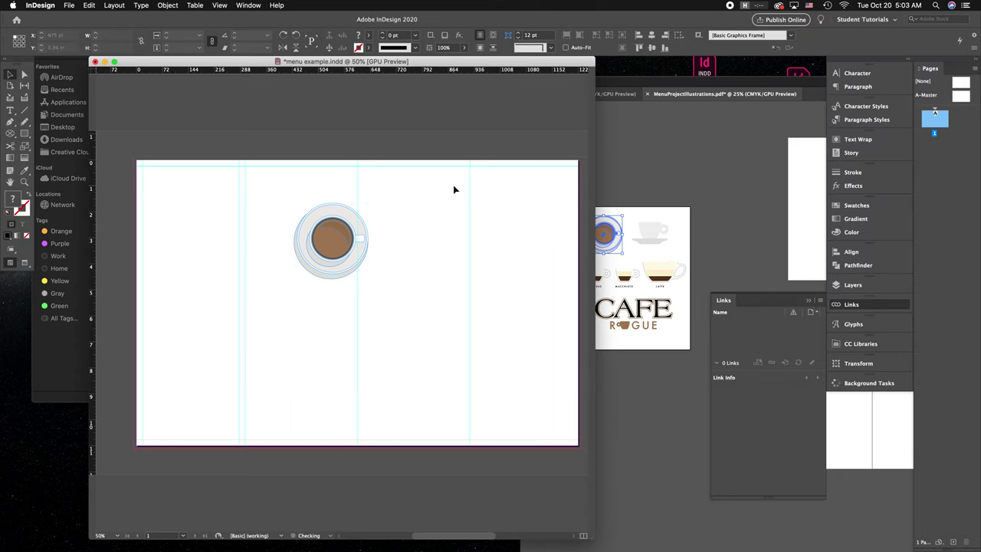
Move the coffee cup artwork to about X 270 pt, Y 2.5 in, close the link list and deselect the artwork.
left_click_drag(341, 263, 312, 291)
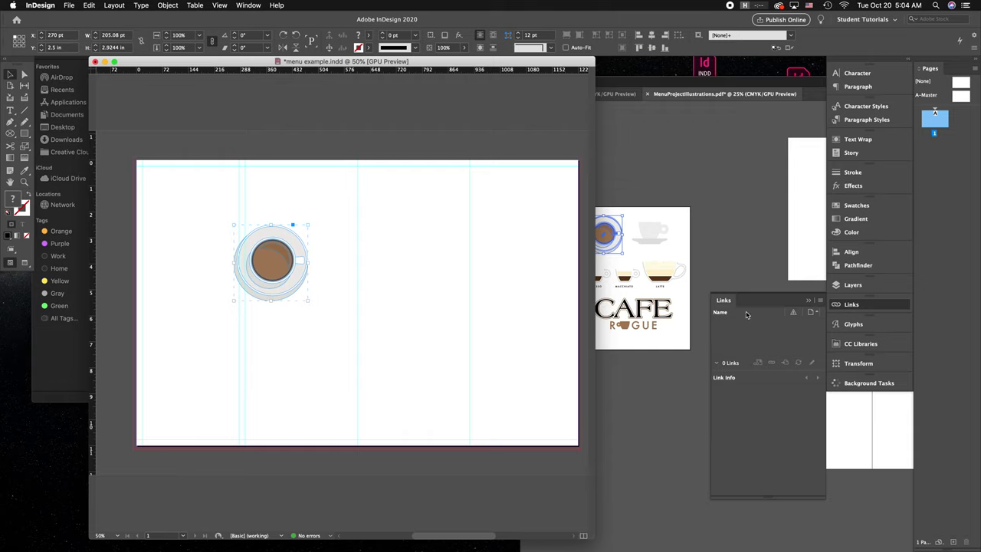
left_click(887, 306)
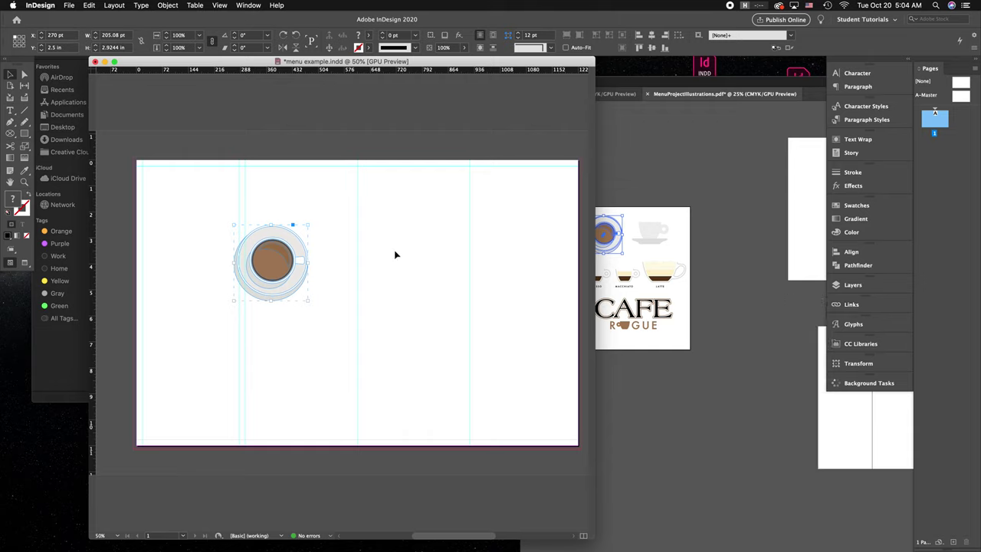
left_click(320, 215)
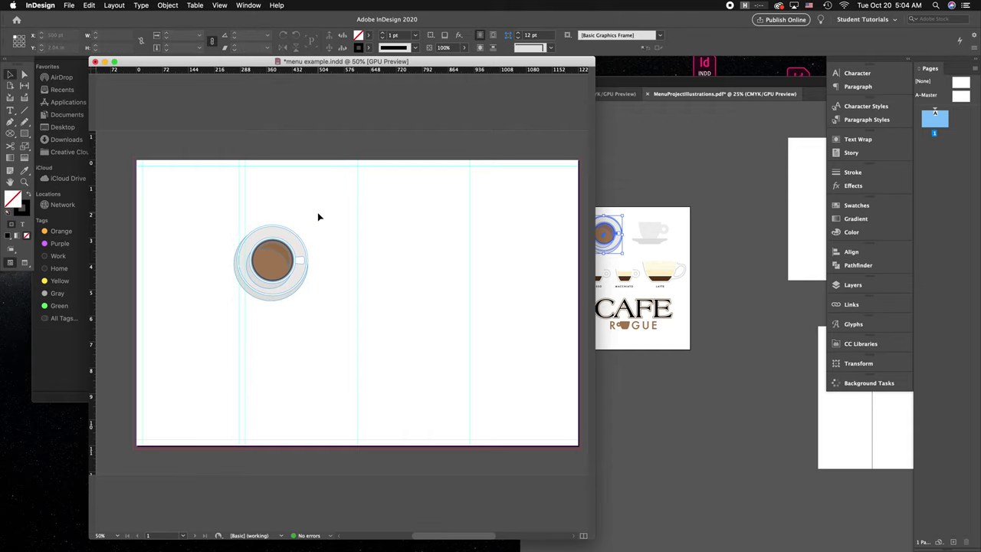
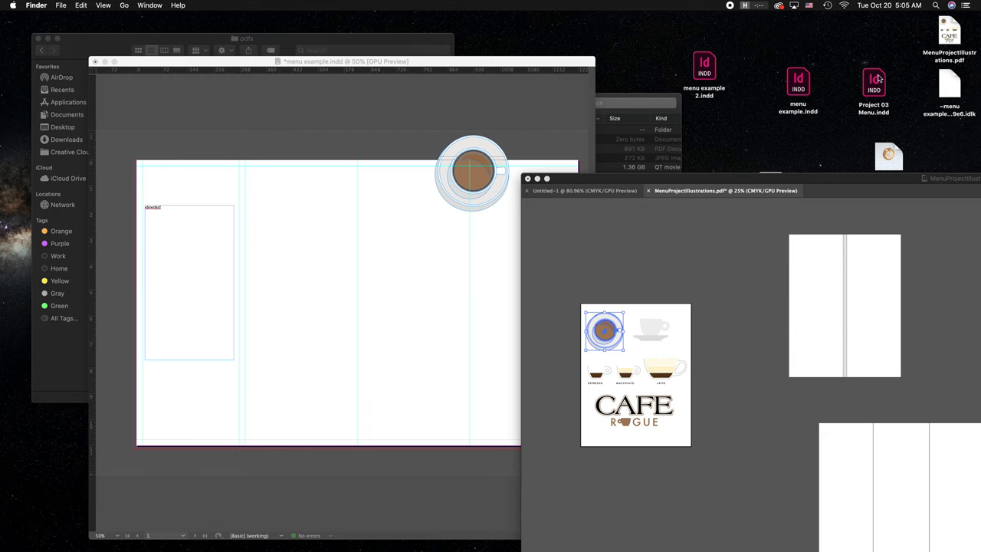
Open Project 03 Menu.indd from the desktop and inspect the upper Black Wolf Blend text frame.
double_click(878, 80)
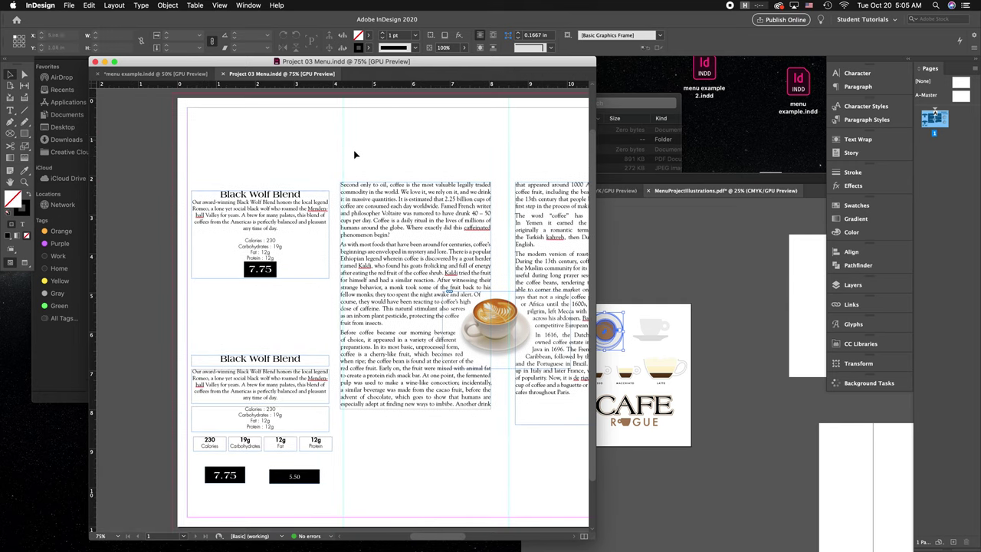
left_click(263, 201)
left_click(554, 218)
key("t")
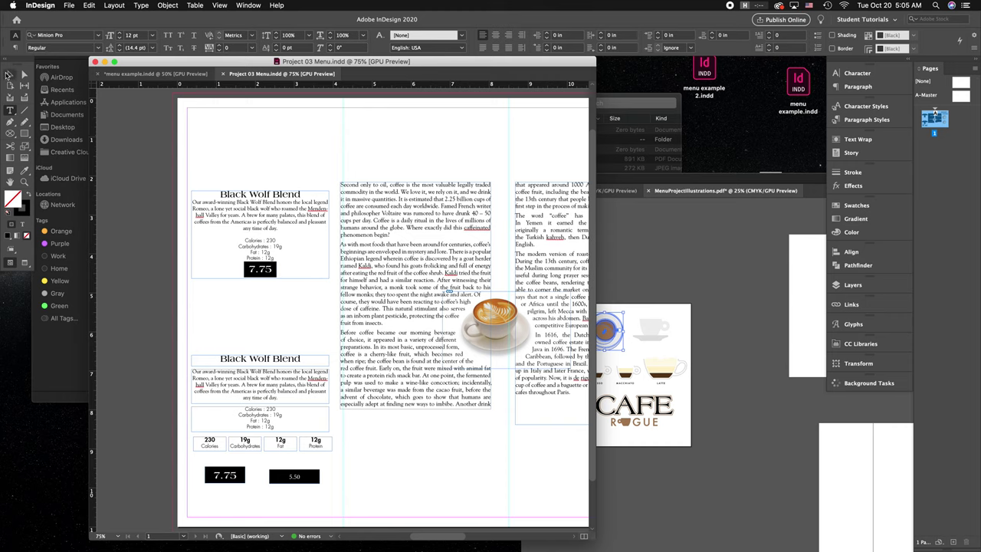
left_click(10, 74)
left_click(268, 228)
left_click(263, 164)
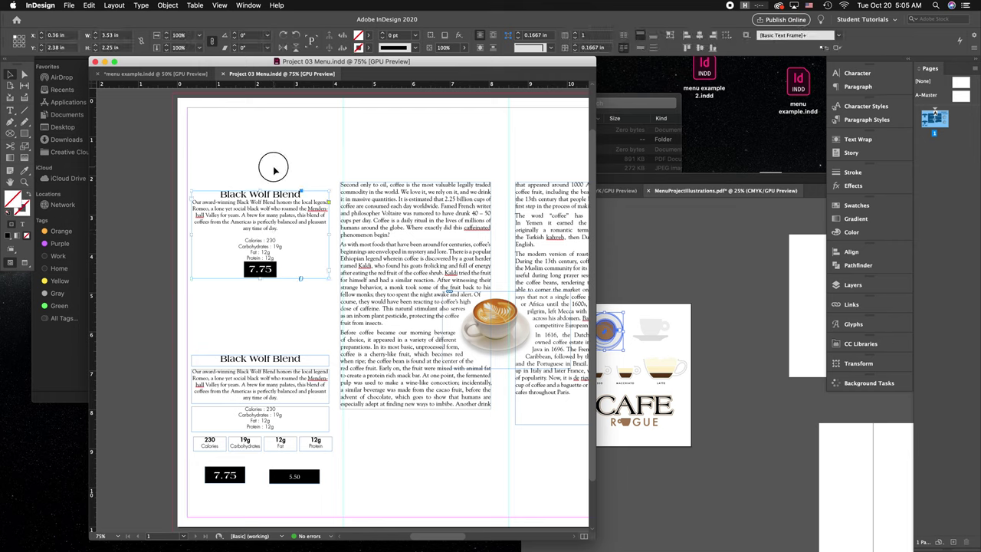
Compare the single-frame upper Black Wolf Blend entry with the separate text frames of the lower entry.
left_click(258, 211)
left_click(280, 368)
left_click(281, 451)
left_click(315, 451)
left_click(253, 338)
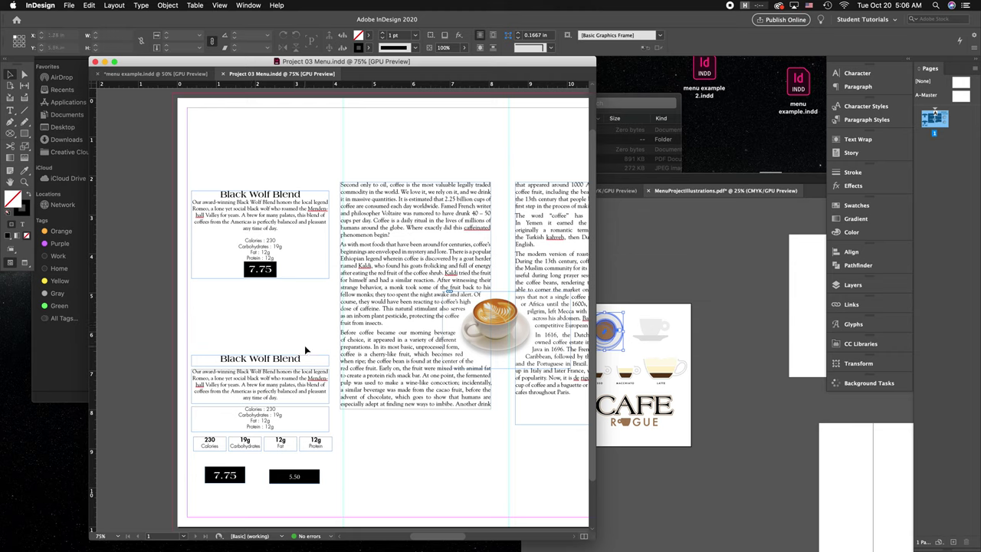
Place the text cursor in the first coffee history column to examine its text, and return to the Selection tool.
double_click(375, 204)
left_click_drag(374, 204, 391, 224)
left_click(388, 208)
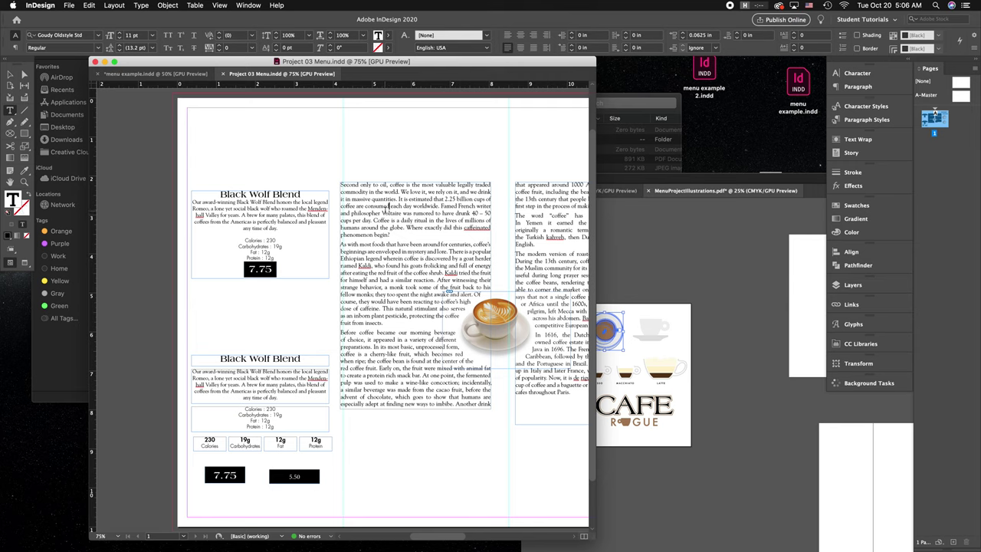
left_click(10, 74)
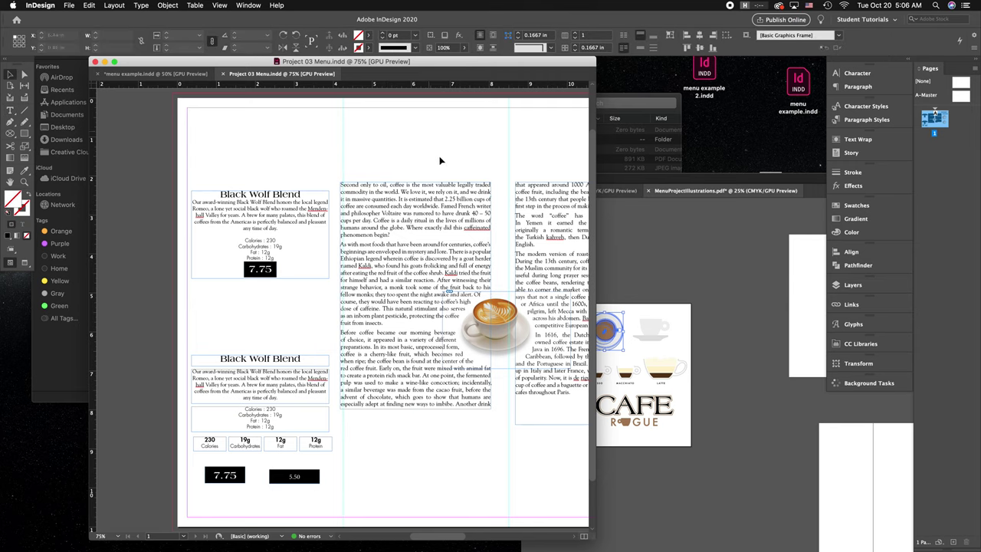
Shorten the first coffee history text frame from below so its text flows into the second column's frame.
scroll(456, 208, "right", 3)
left_click(476, 269)
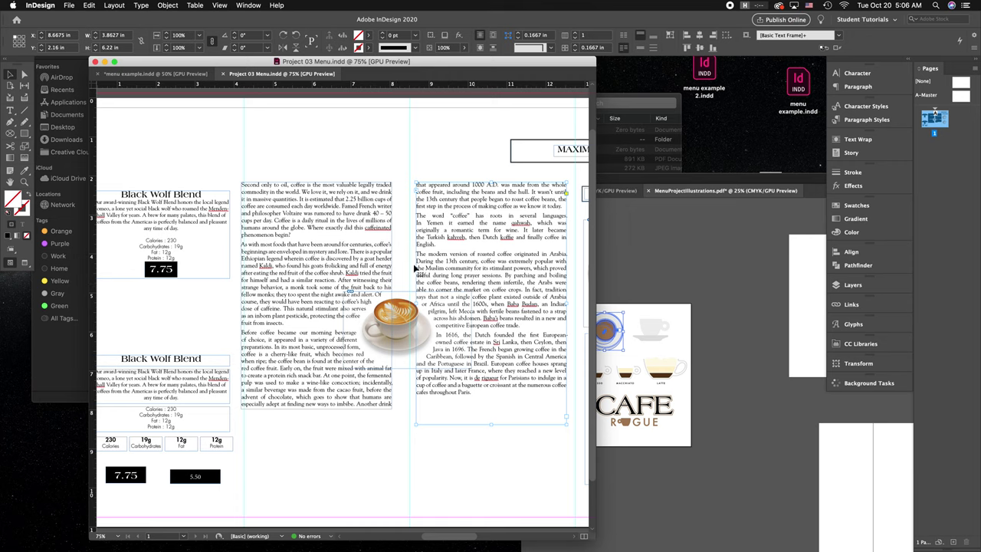
left_click_drag(317, 408, 318, 364)
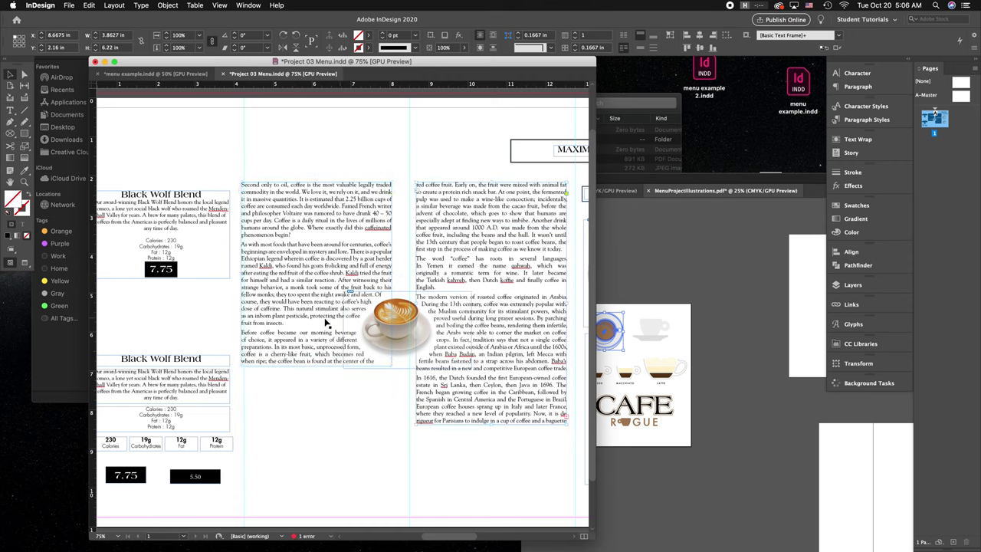
Check that the text of the first coffee history column runs on into the second column by selecting across both.
double_click(309, 285)
left_click_drag(290, 234, 501, 365)
left_click(11, 75)
left_click(328, 144)
Copy the entire coffee history story from the two threaded columns.
double_click(329, 213)
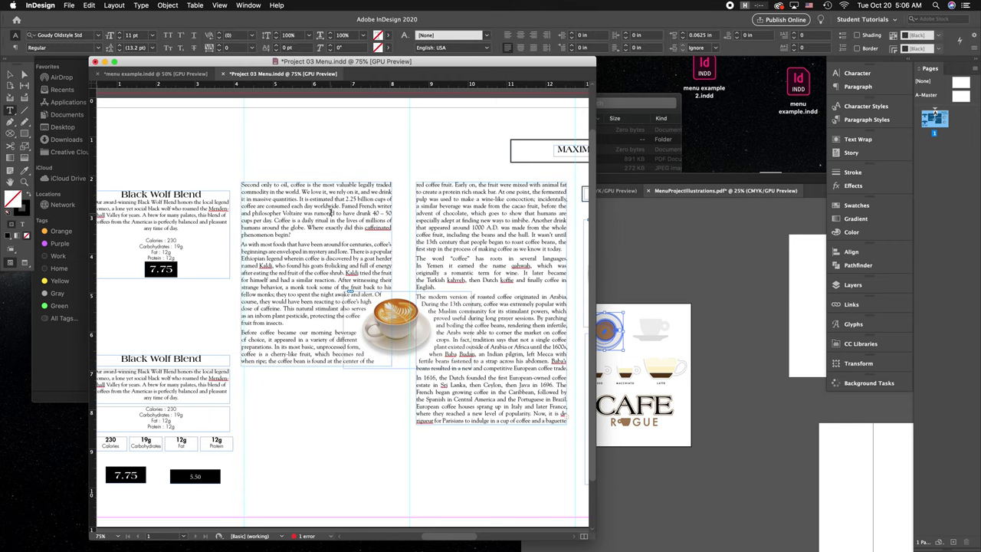
key("super+a")
key("super+c")
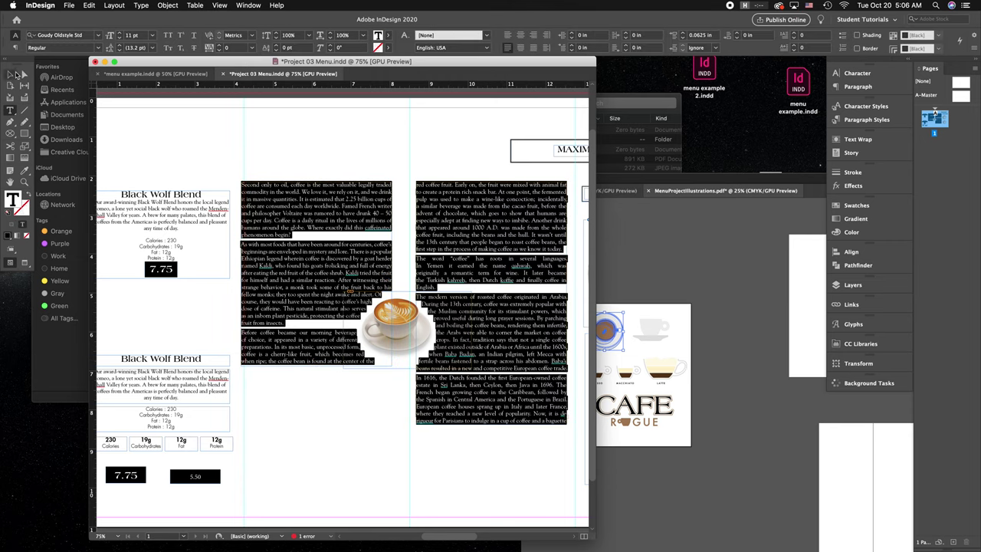
Clear both columns by deleting the story's text frames and moving the latte cup image to about X 10.18 in, Y 9.06 in.
key("Escape")
key("Delete")
left_click_drag(399, 330, 530, 488)
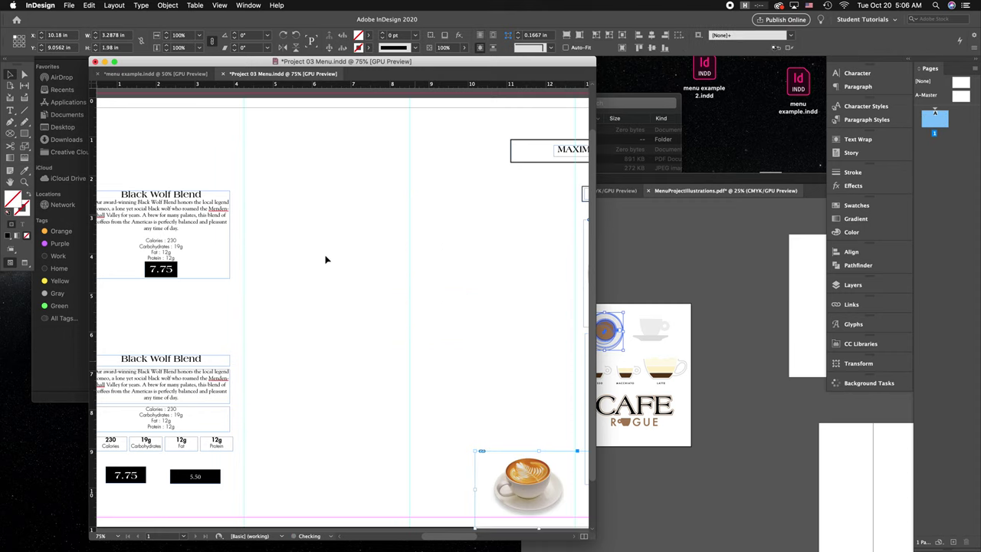
Draw a text frame about 3.67 in wide and 5.9 in high in the emptied first column and paste the copied story.
left_click(10, 109)
left_click_drag(256, 202, 399, 426)
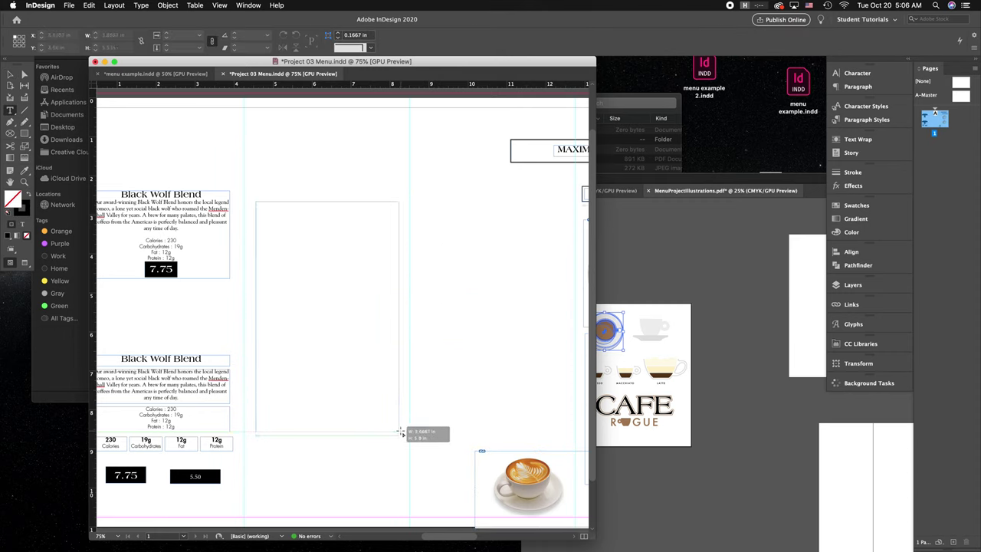
key("super+v")
Thread the overset text into a second frame about 3.67 in wide and 5.84 in high in the neighbouring column.
left_click(11, 74)
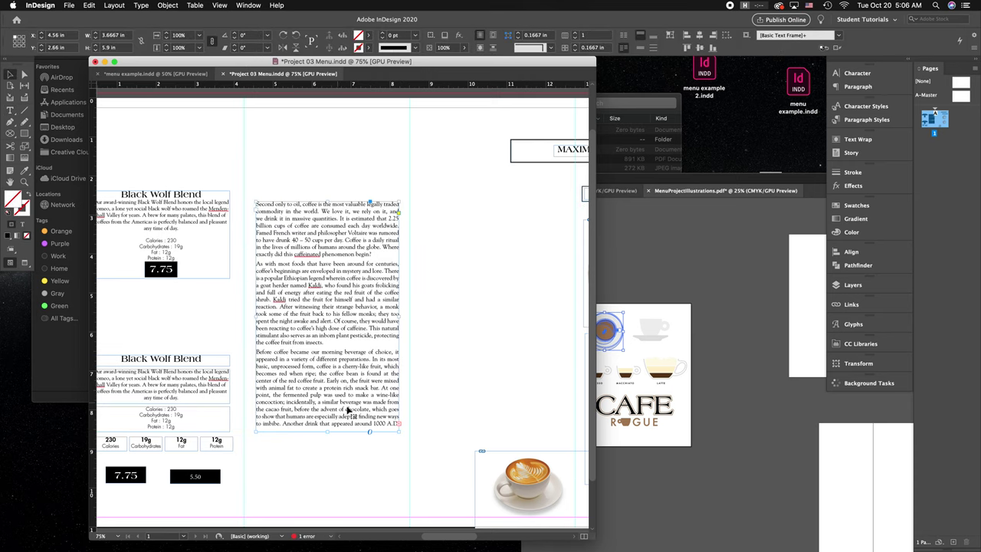
left_click(399, 425)
left_click_drag(416, 205, 559, 433)
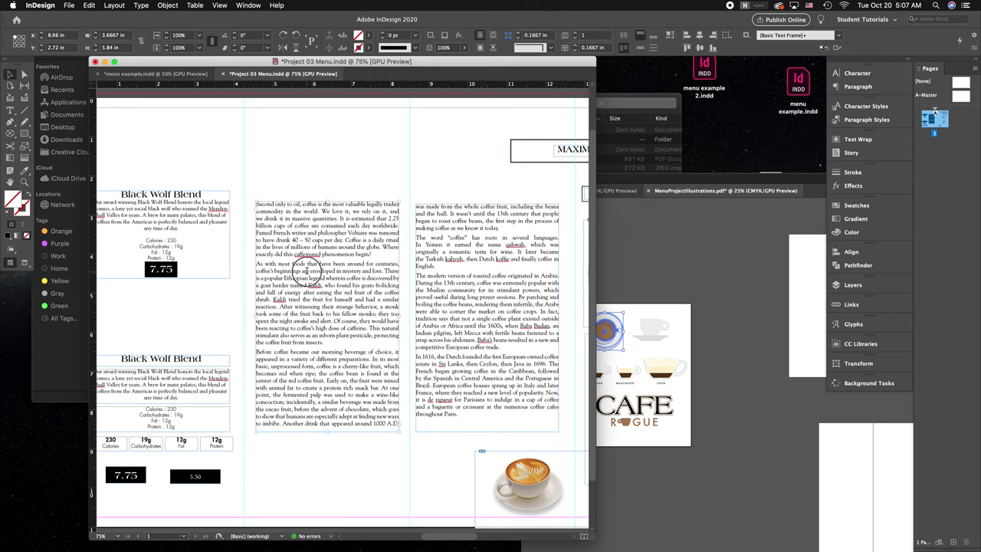
Select sample words and a line in the first column's second paragraph to examine the line length.
double_click(270, 273)
double_click(264, 271)
triple_click(270, 273)
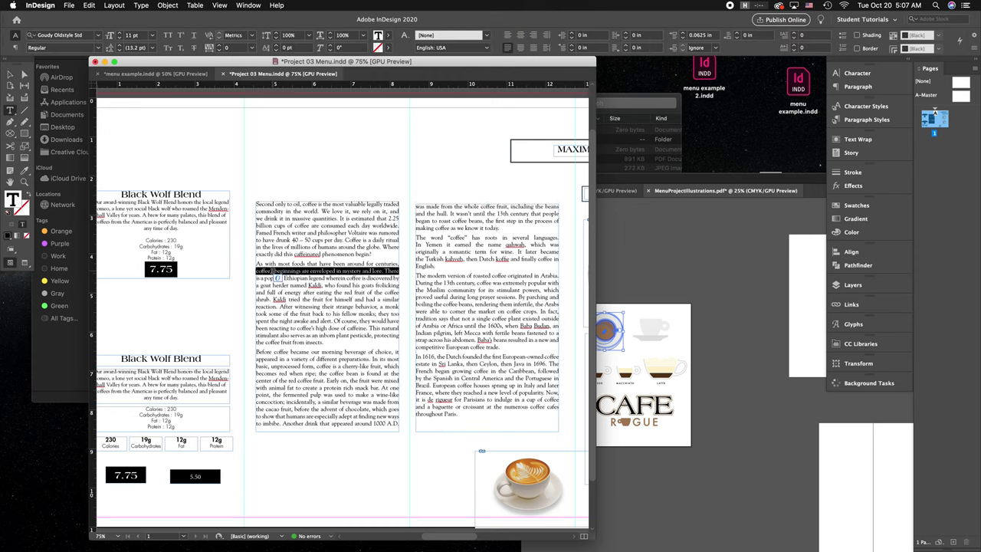
left_click(327, 314)
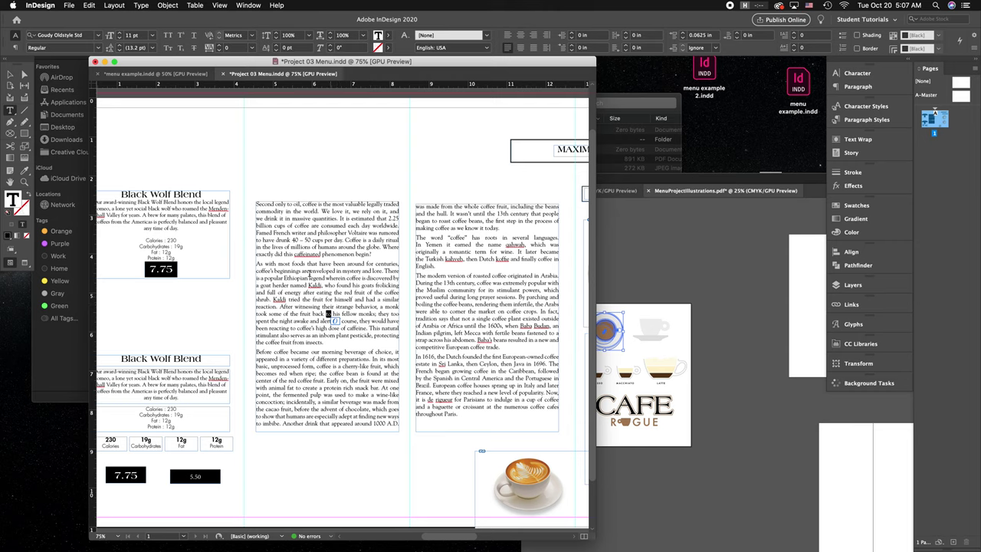
left_click(11, 74)
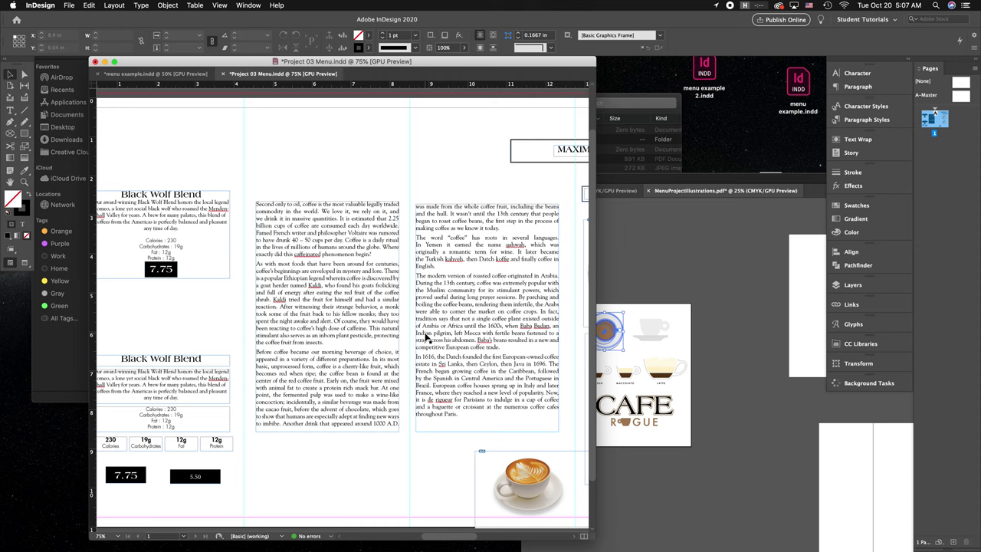
Narrow the first text frame to about 1.6 in wide and readjust it to about 2.02 in to compare line lengths.
left_click(398, 315)
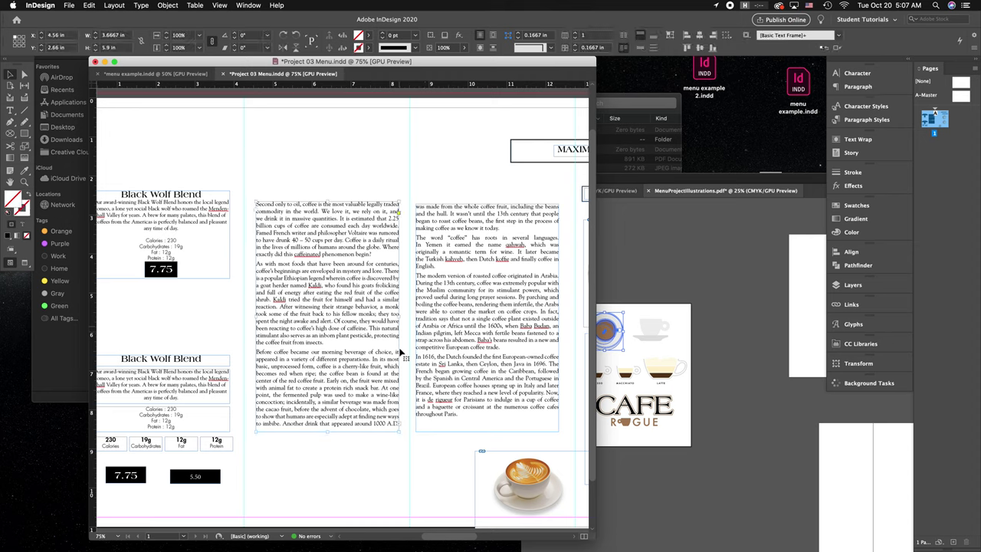
left_click_drag(399, 317, 319, 317)
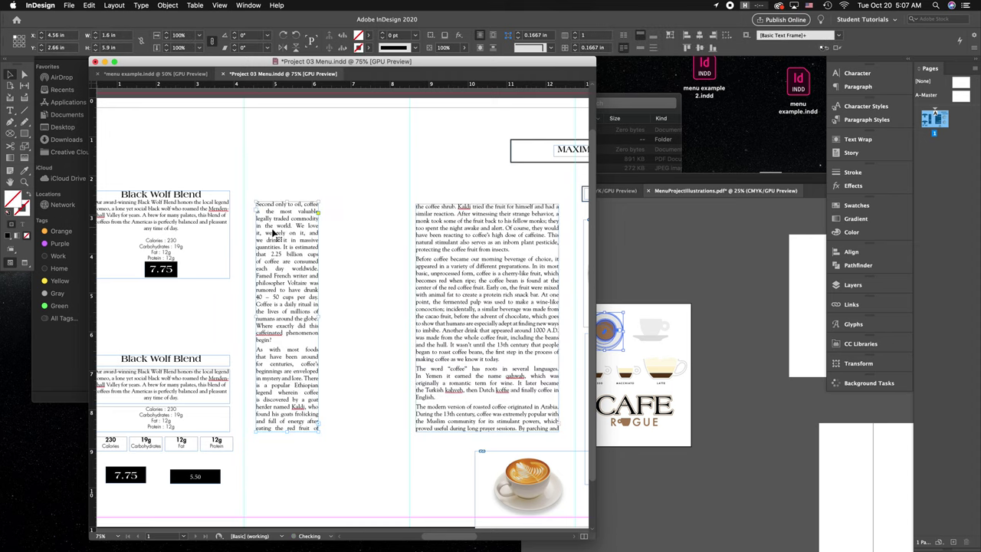
left_click(357, 222)
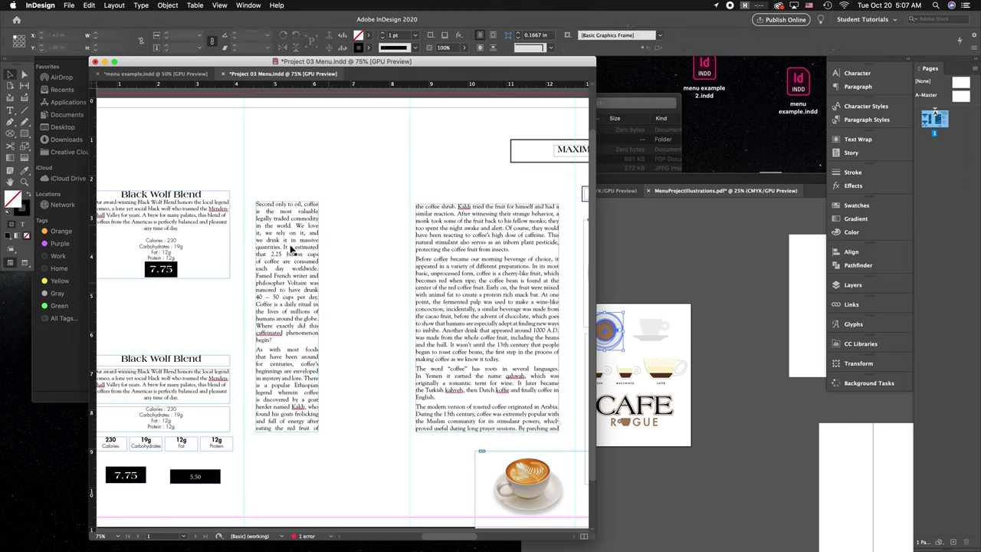
left_click(317, 320)
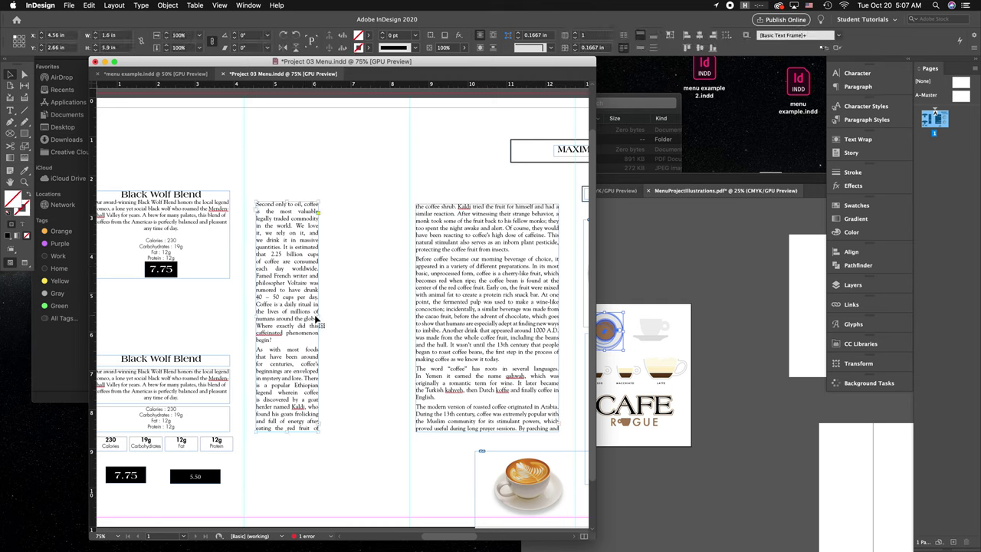
mouse_move(318, 316)
left_mouse_down()
mouse_move(353, 318)
mouse_move(335, 321)
left_mouse_up()
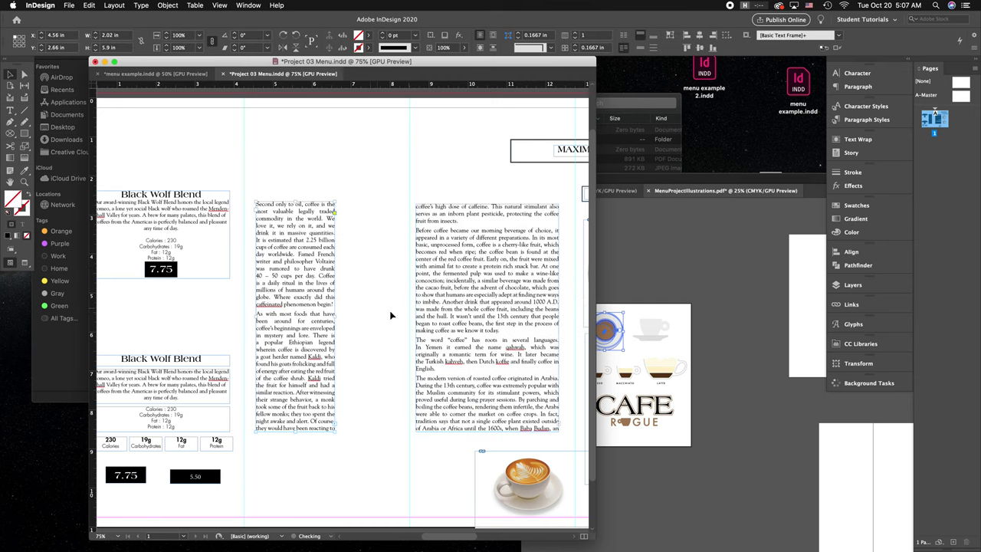
Delete the second text frame and widen the first one across both columns to about 7.69 in.
left_click(462, 313)
key("Delete")
left_click(334, 319)
left_click_drag(335, 319, 554, 316)
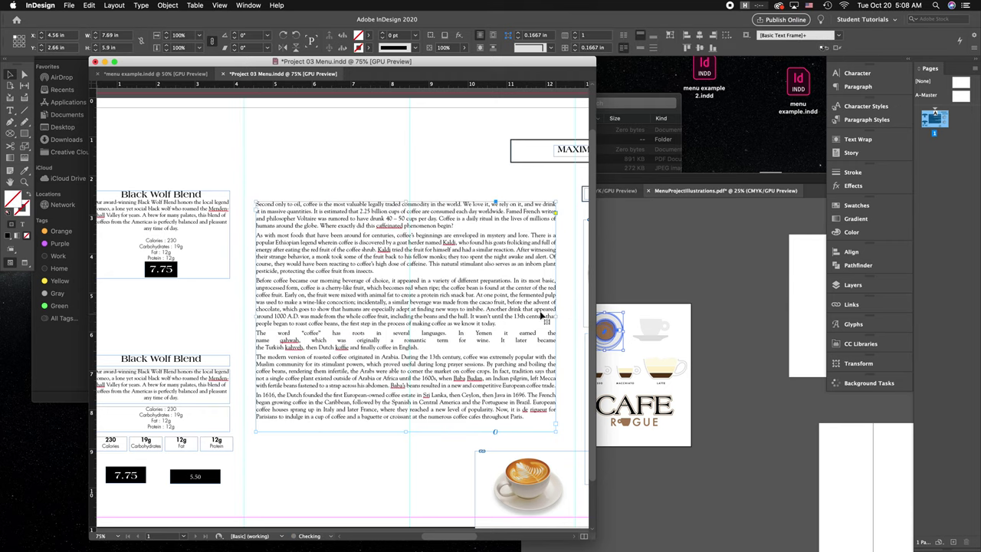
Left-align all the text in the widened coffee history frame and deselect the frame.
double_click(511, 254)
key("super+a")
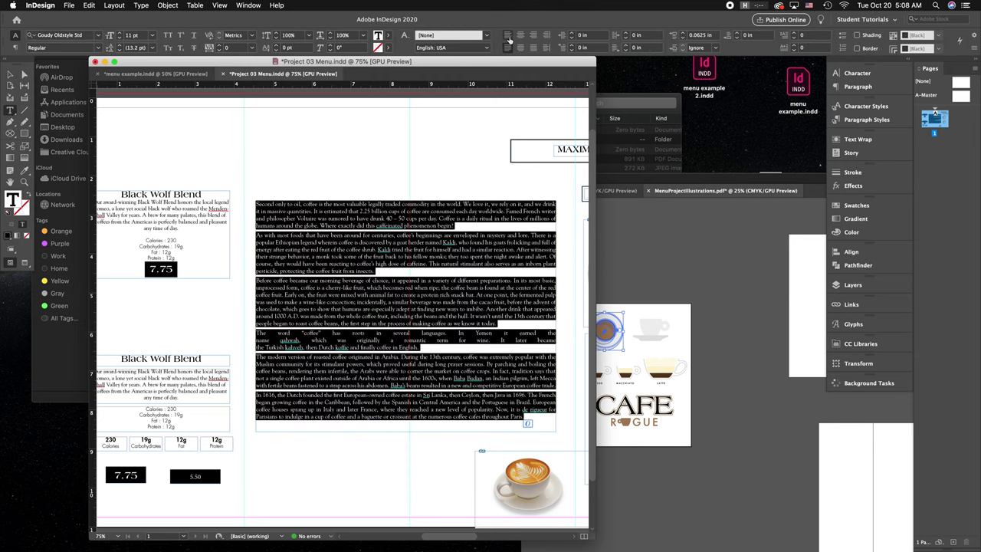
left_click(508, 36)
left_click(11, 75)
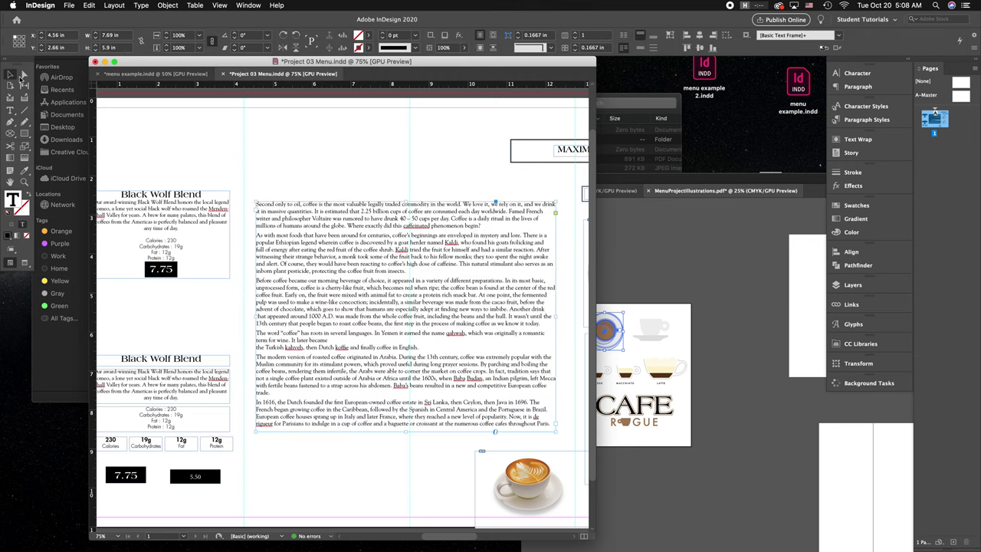
left_click(332, 128)
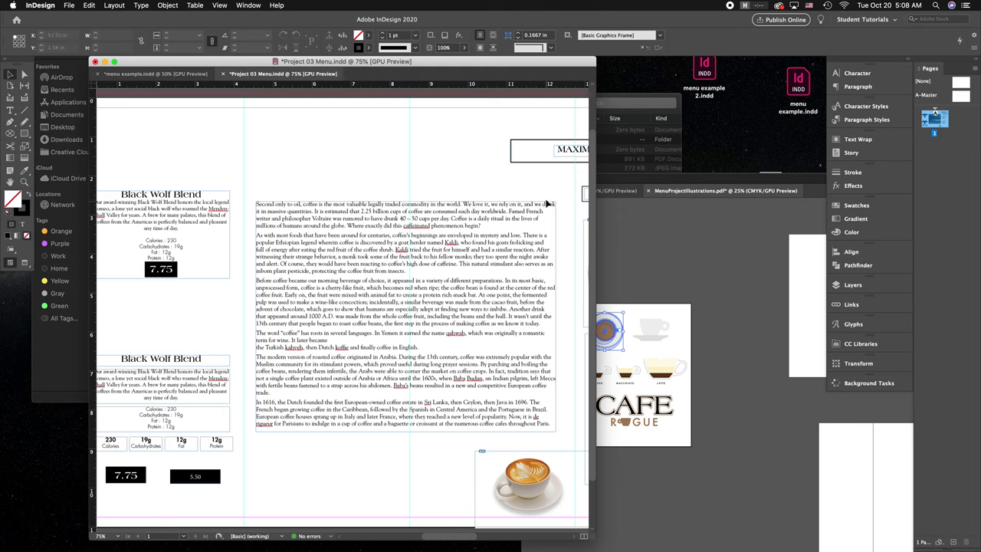
Select the whole story in the wide frame to inspect its type settings and return to the Selection tool.
double_click(524, 213)
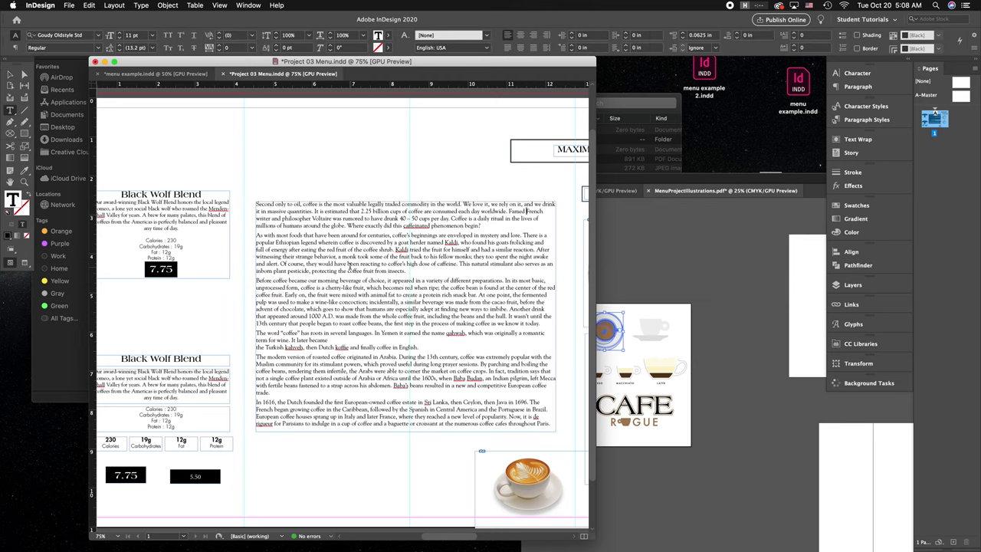
key("super+a")
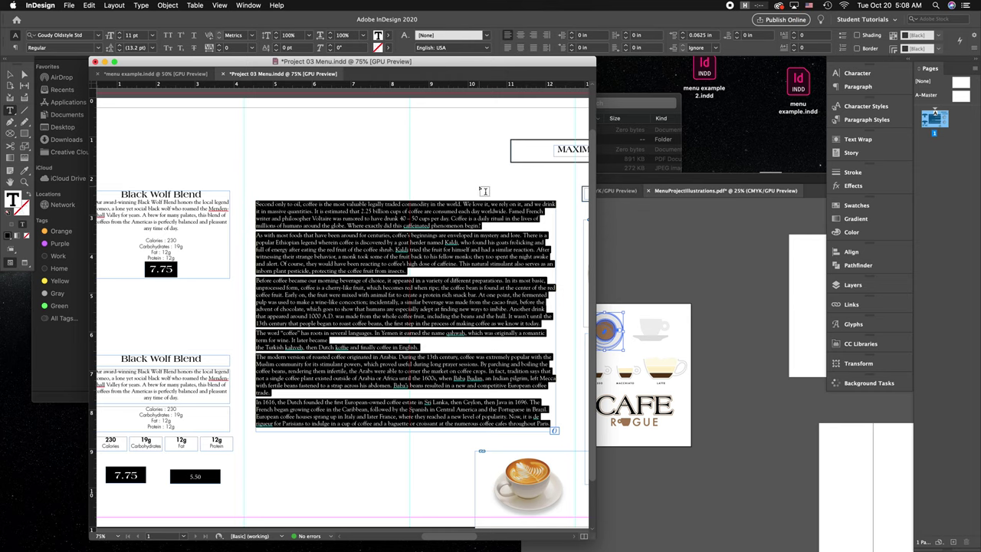
left_click(14, 75)
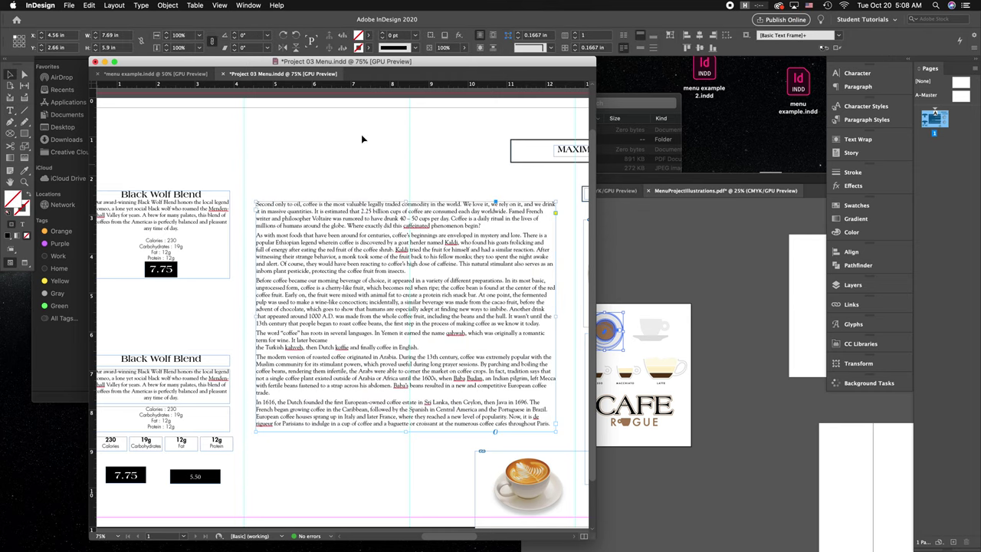
Narrow the coffee history frame to about 3.58 in wide and select part of its text to check the type size.
left_click_drag(557, 317, 395, 318)
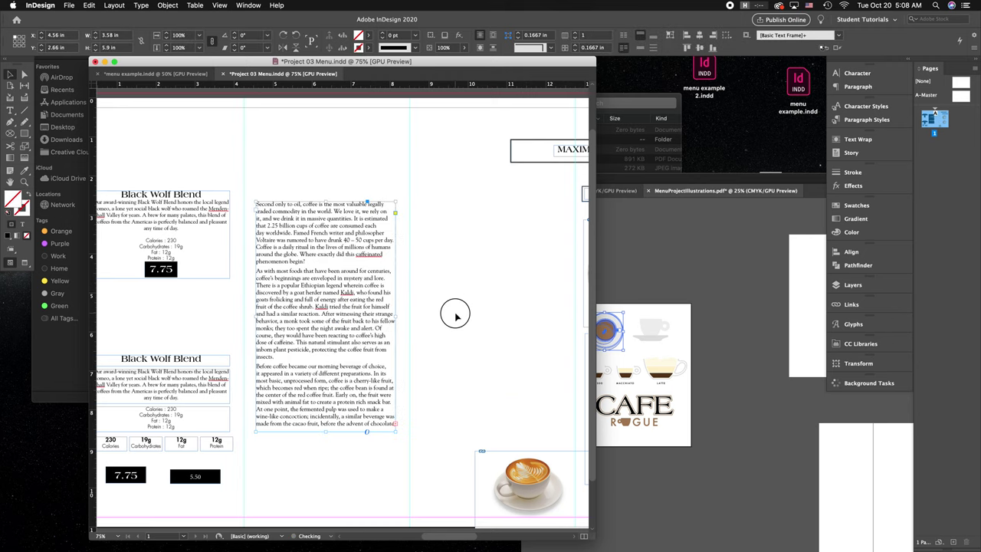
left_click(455, 314)
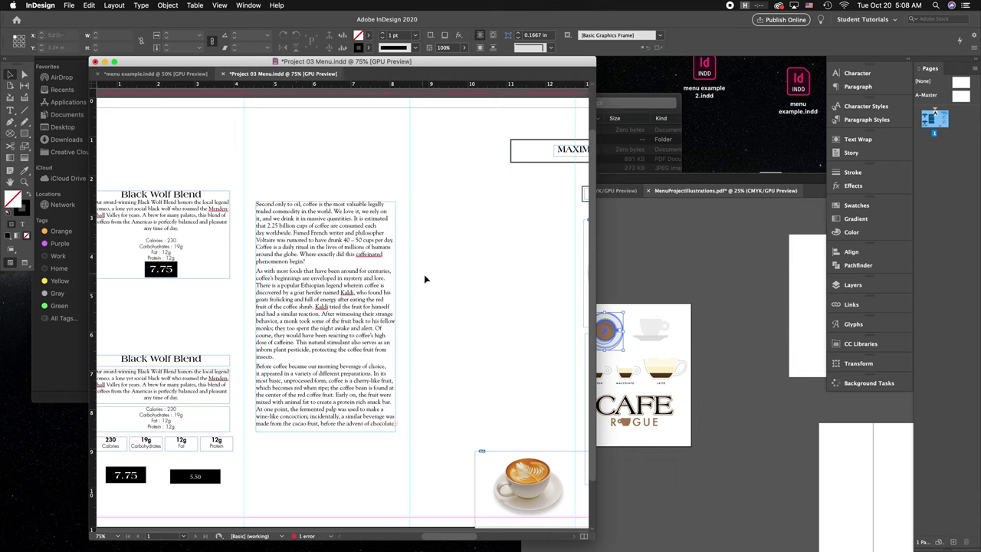
double_click(291, 222)
left_click_drag(343, 331, 350, 342)
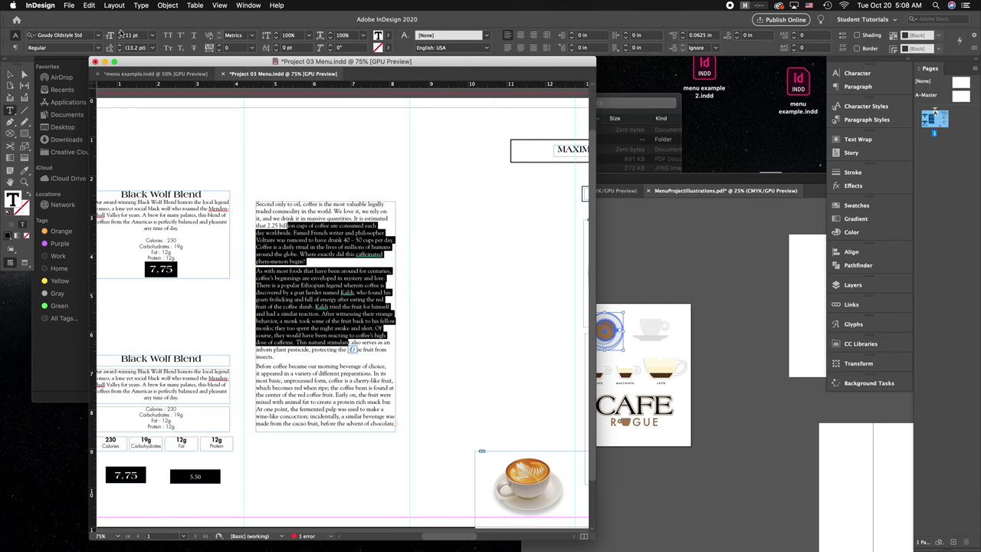
left_click(10, 74)
left_click(289, 144)
Create a rectangle 22 p wide and 0.25 in high in the empty column beside the coffee history text.
left_click(11, 110)
left_click(25, 134)
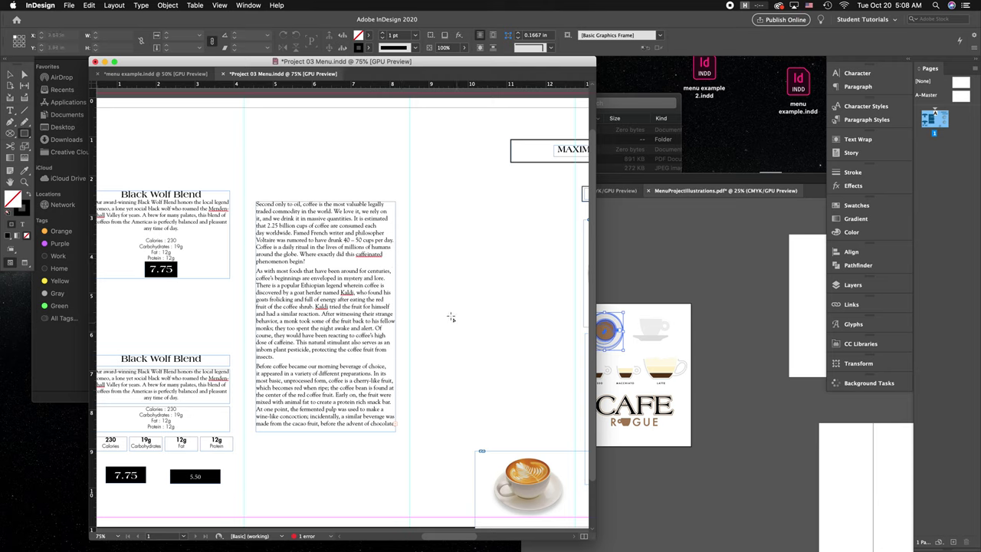
left_click(10, 74)
left_click(25, 135)
left_click(421, 216)
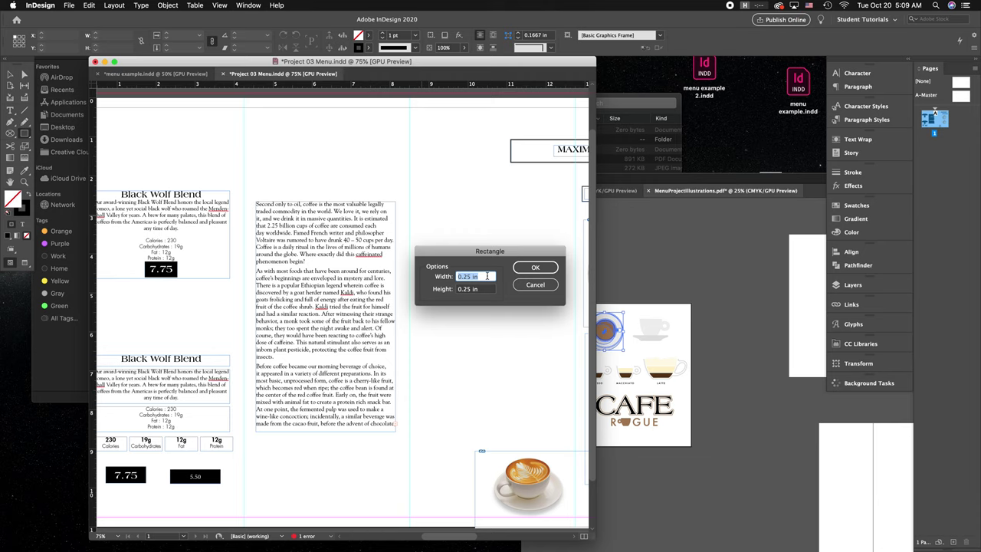
type("22p")
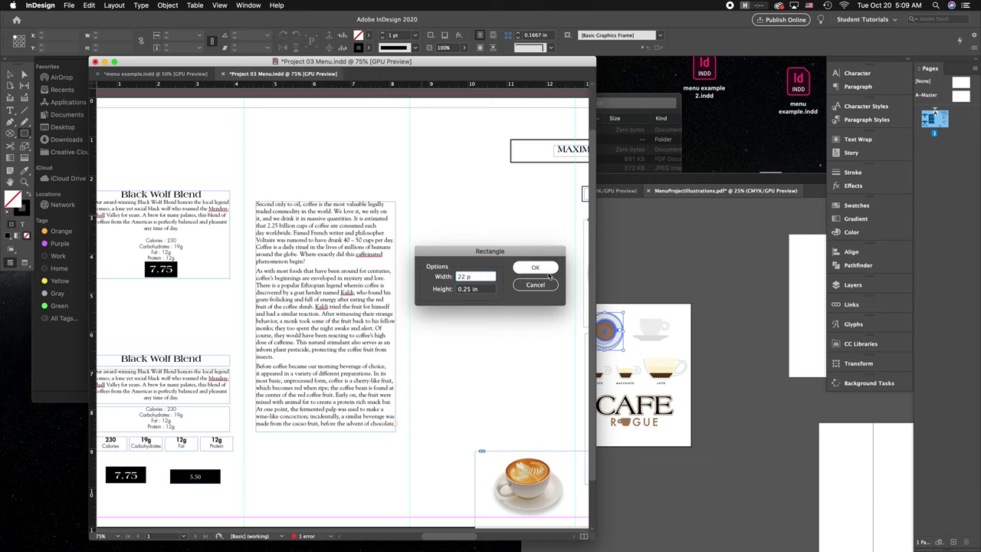
key("Return")
Copy the rectangle's exact width and apply it to the coffee history frame, making it 3.6667 in wide.
left_click(10, 75)
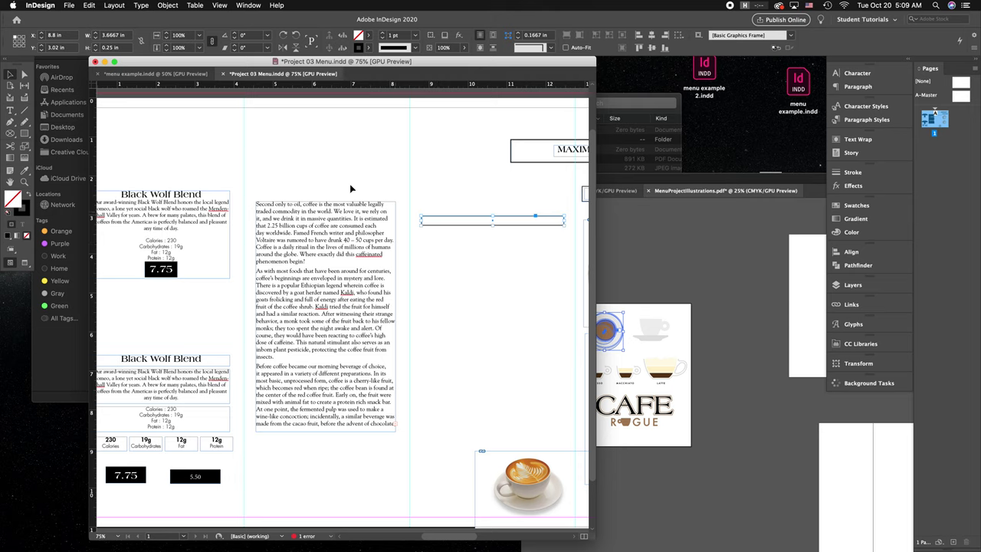
left_click(113, 36)
double_click(112, 36)
key("ctrl+c")
left_click(349, 245)
key("ctrl+v")
key("Return")
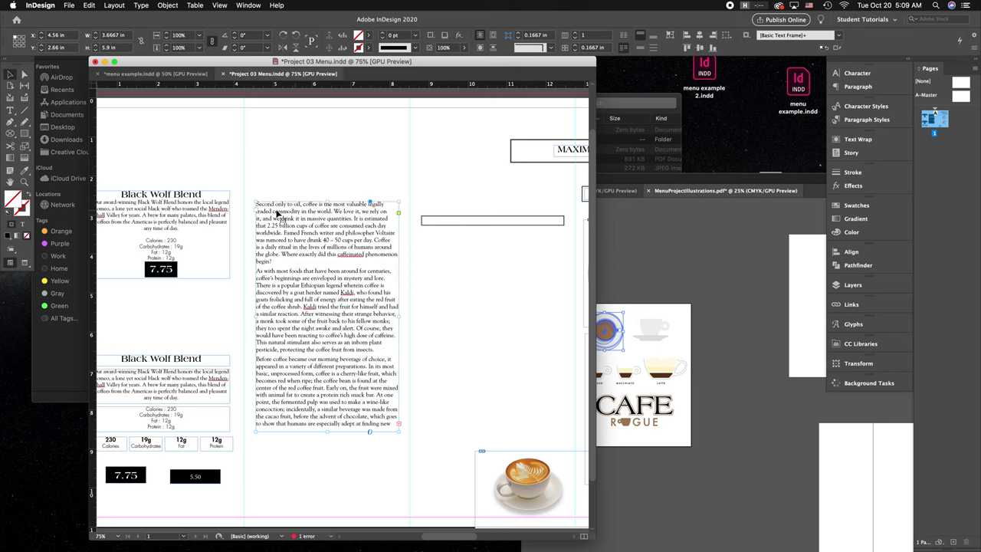
Delete the thin 22-pica rectangle beside the text frame and undo the deletion.
left_click_drag(489, 200, 512, 261)
left_click(510, 256)
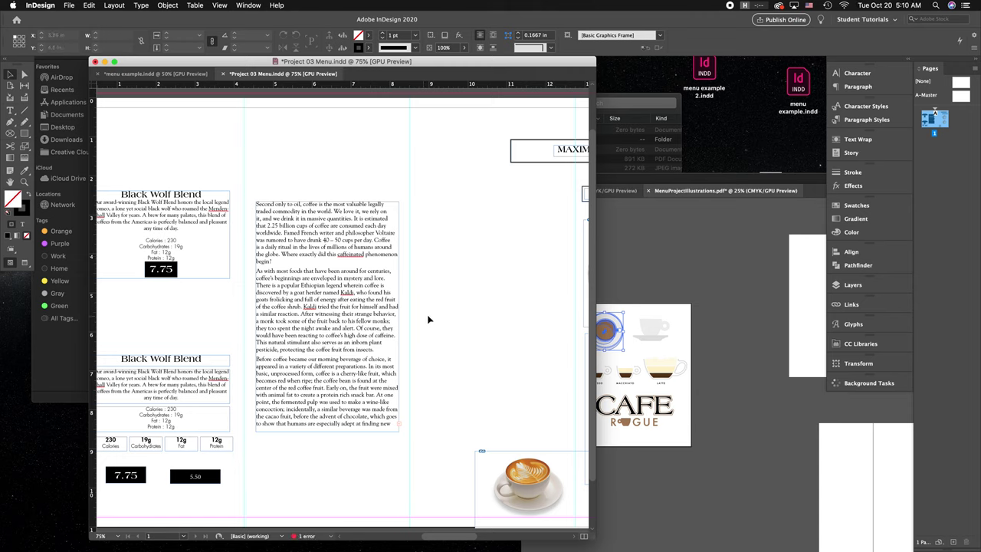
left_click_drag(421, 216, 564, 224)
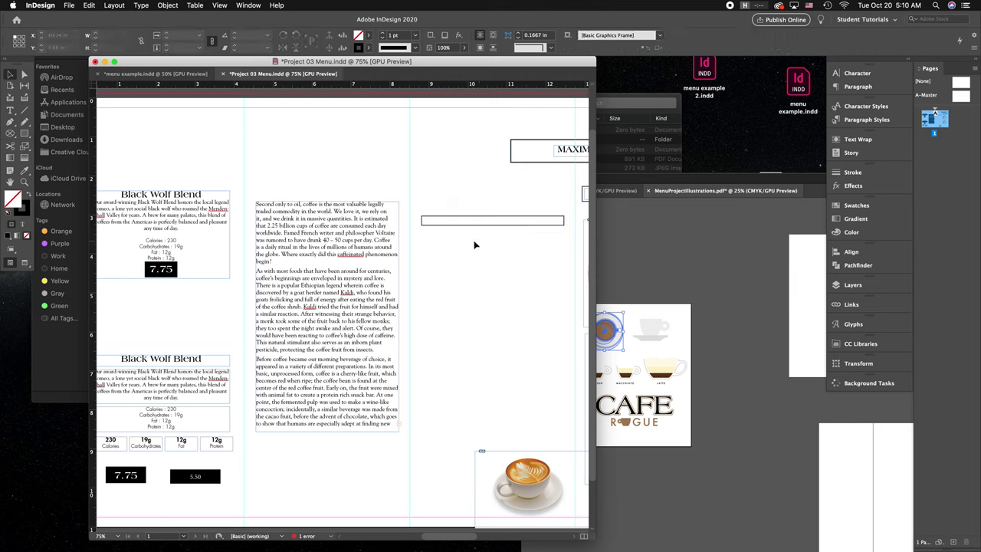